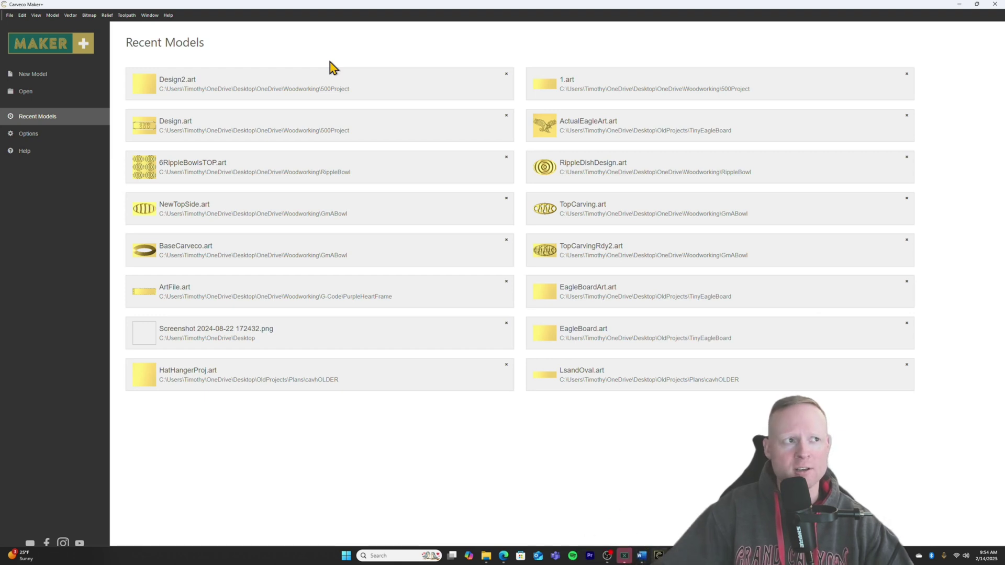
Create a new rotary model with a 3-inch diameter and 12-inch length.
{"action": "left_click", "coordinate": [10, 15]}
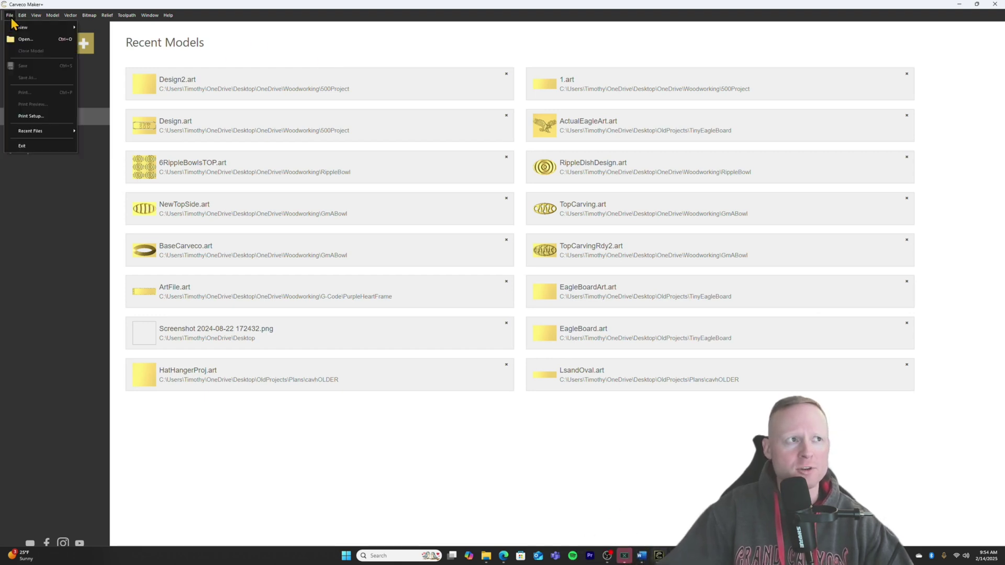
{"action": "mouse_move", "coordinate": [31, 27]}
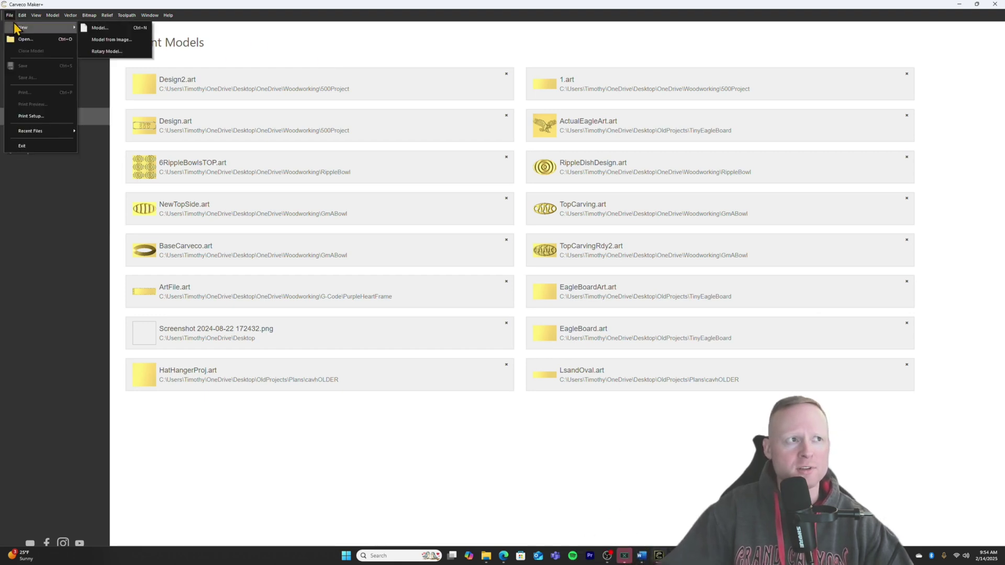
{"action": "left_click", "coordinate": [105, 51]}
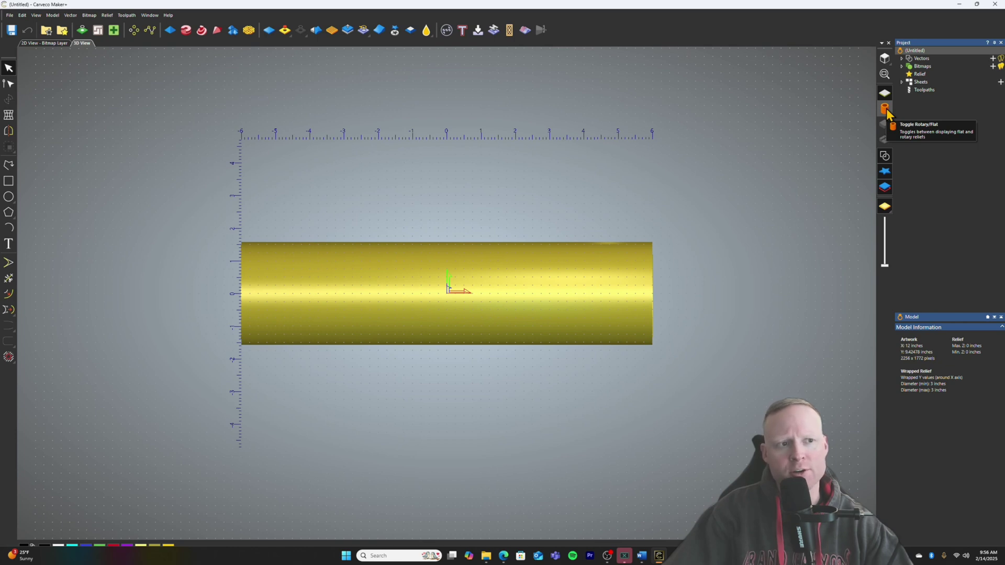
Toggle to the flat relief, orbit it, then switch back to the rotary cylinder.
{"action": "left_click", "coordinate": [884, 109]}
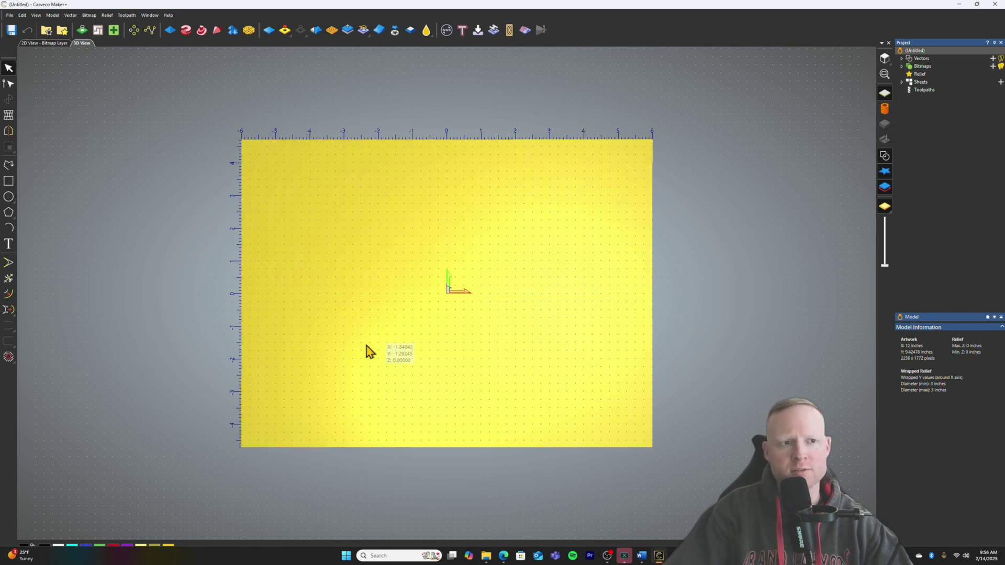
{"action": "left_click_drag", "start_coordinate": [367, 350], "coordinate": [541, 201]}
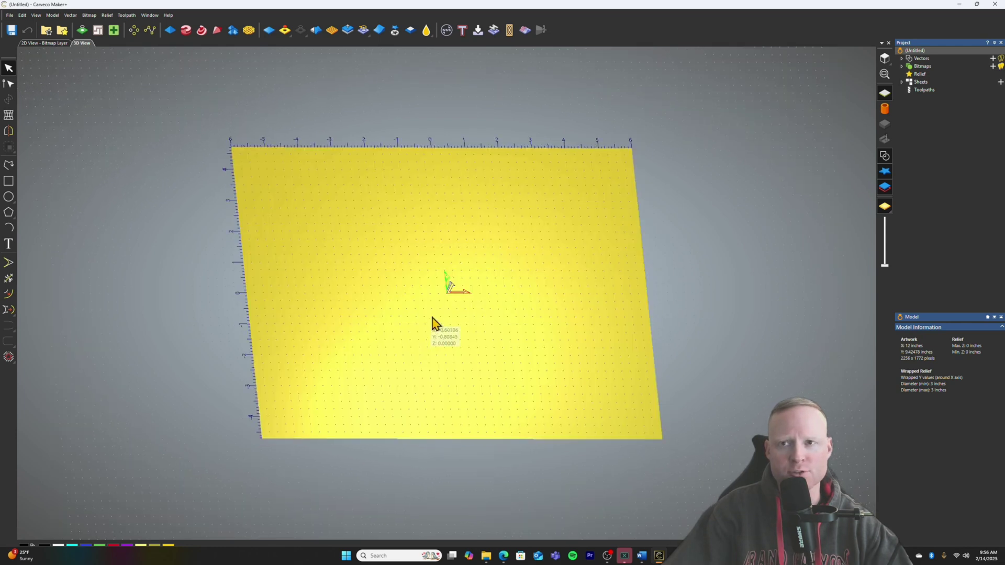
{"action": "left_click", "coordinate": [885, 109]}
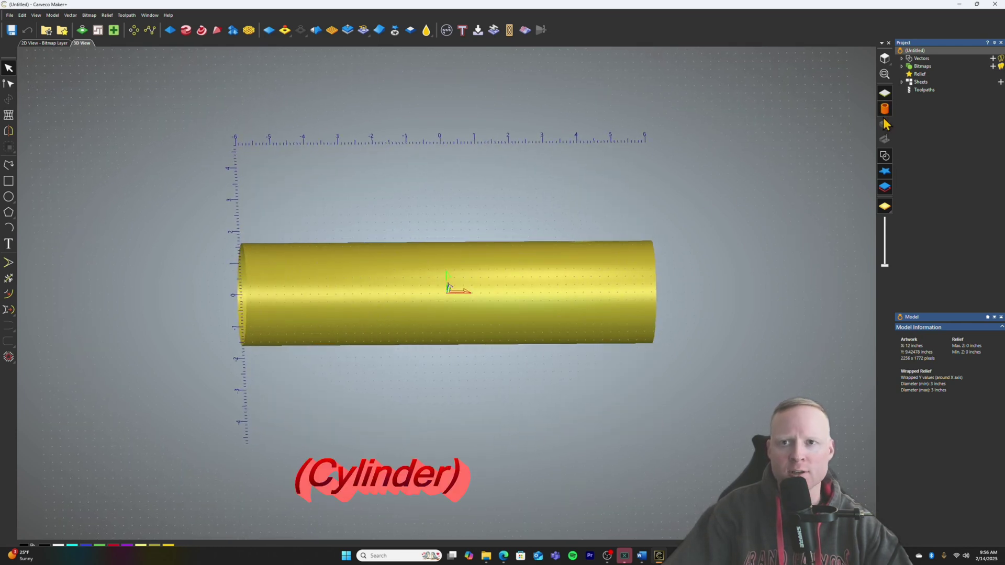
{"action": "left_click", "coordinate": [107, 15]}
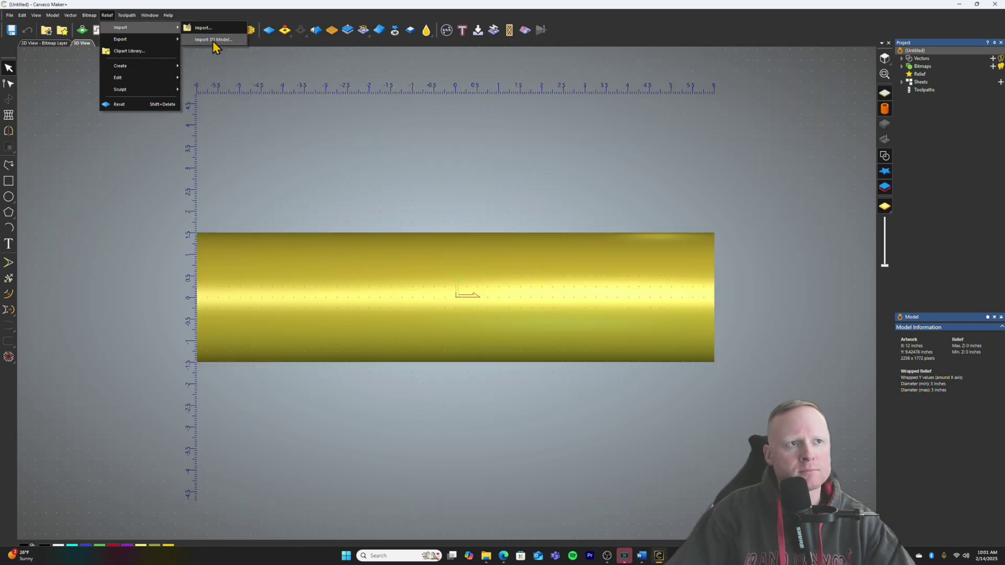
Import the Skull_v1.stl 3D model onto the relief.
{"action": "left_click", "coordinate": [210, 30]}
{"action": "left_click", "coordinate": [283, 251]}
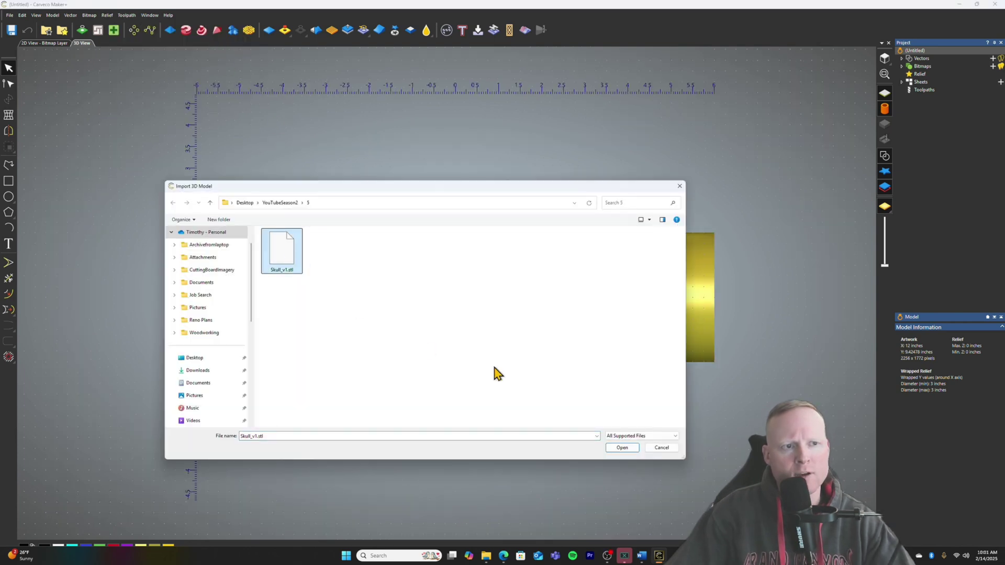
{"action": "left_click", "coordinate": [622, 448]}
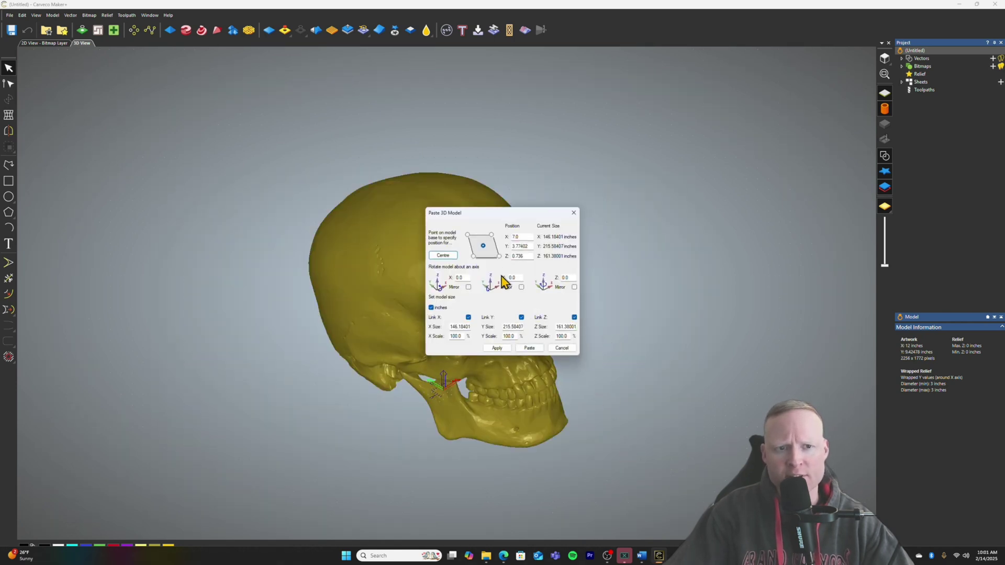
{"action": "left_click_drag", "start_coordinate": [456, 404], "coordinate": [260, 381]}
Scale the skull to an X Size of 2.5 inches and apply it.
{"action": "double_click", "coordinate": [457, 326]}
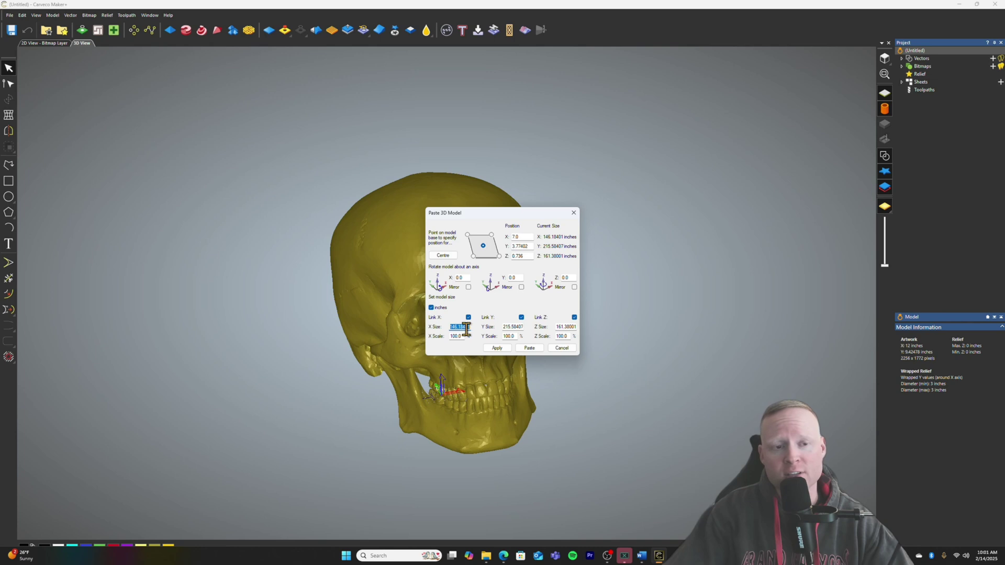
{"action": "left_click_drag", "start_coordinate": [419, 377], "coordinate": [504, 381]}
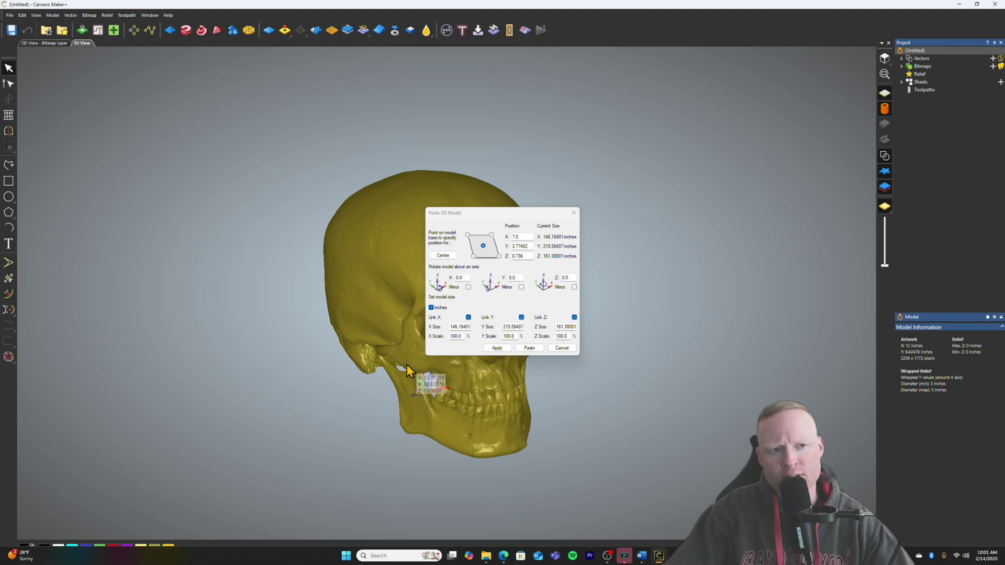
{"action": "left_click_drag", "start_coordinate": [416, 376], "coordinate": [485, 325]}
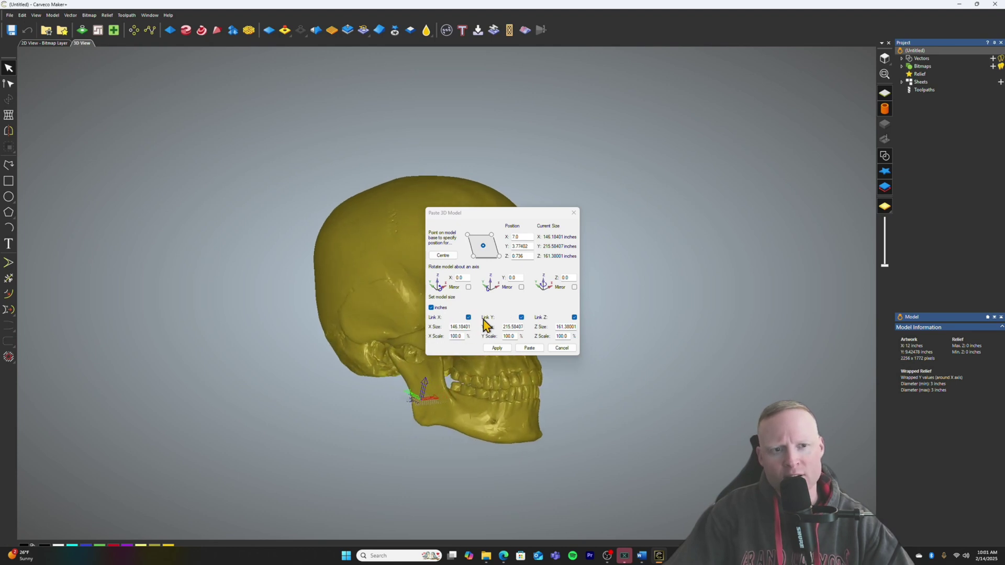
{"action": "left_click", "coordinate": [455, 338]}
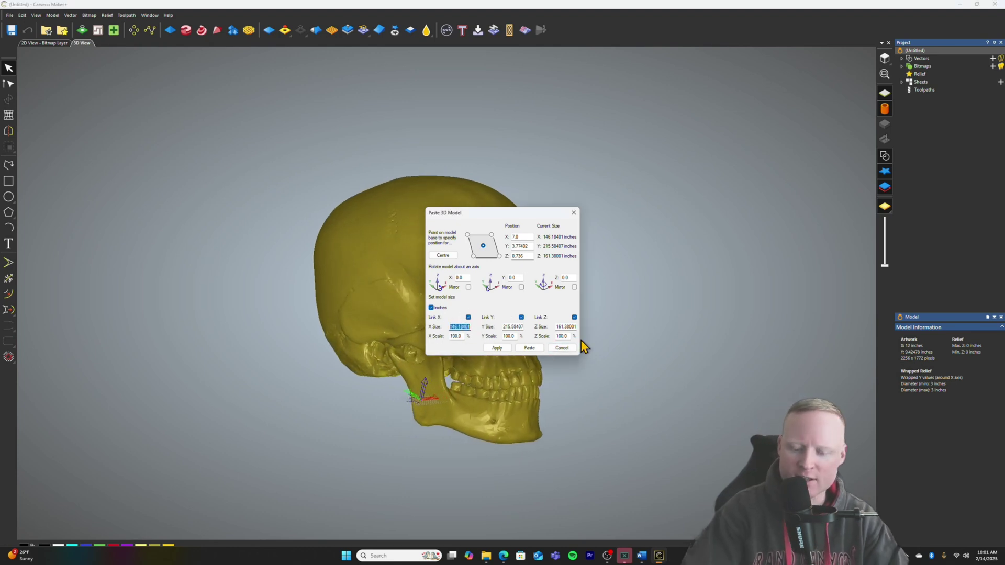
{"action": "type", "text": "2"}
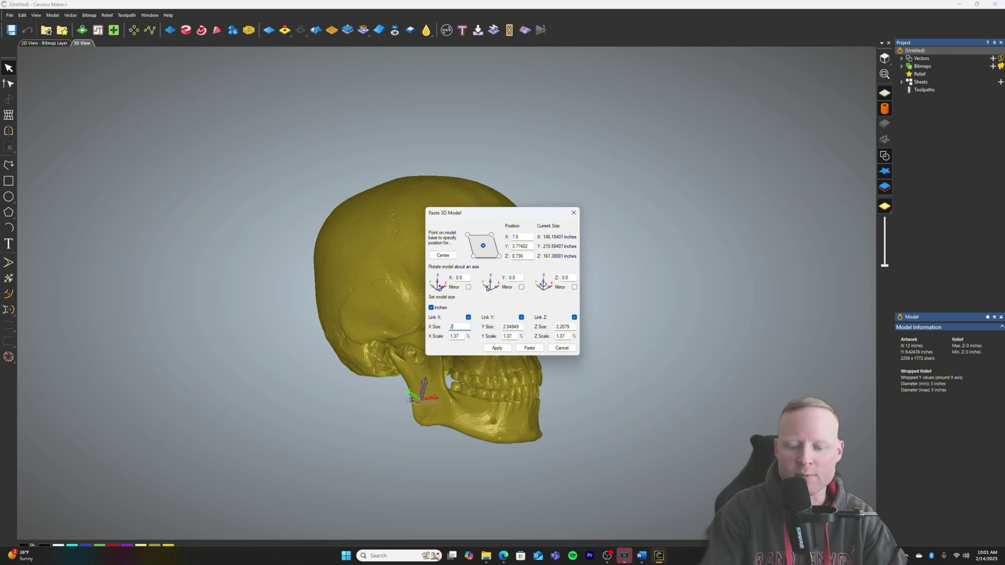
{"action": "type", "text": ".5"}
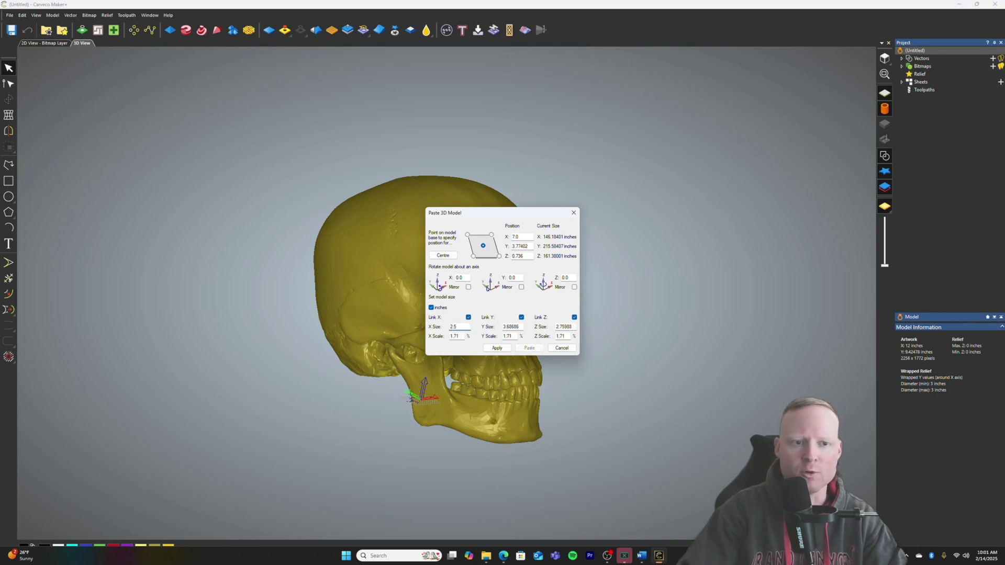
{"action": "left_click", "coordinate": [497, 348]}
{"action": "left_click", "coordinate": [443, 256]}
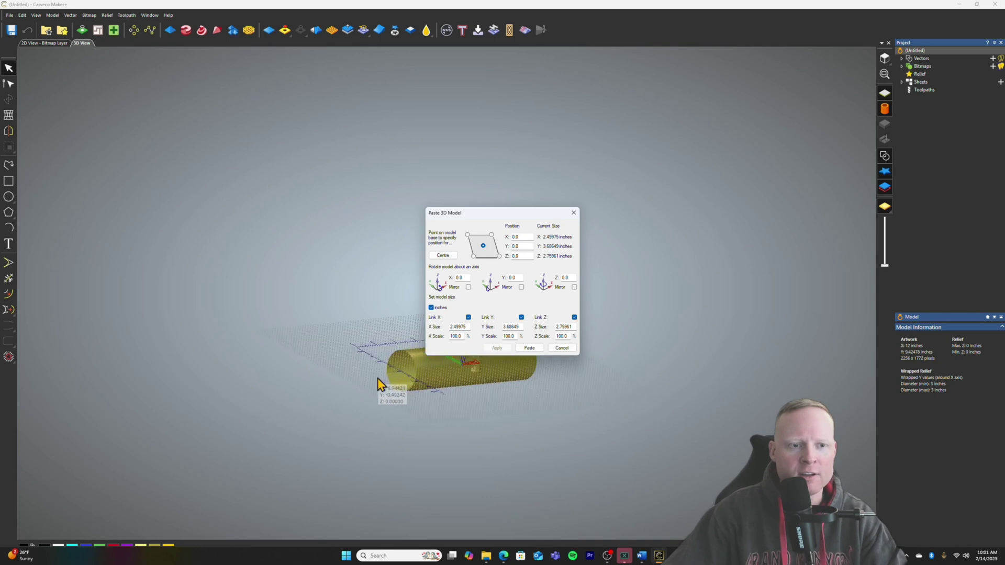
Resize the skull to an X Size of 1.5001 inches and apply.
{"action": "left_click_drag", "start_coordinate": [417, 433], "coordinate": [406, 437]}
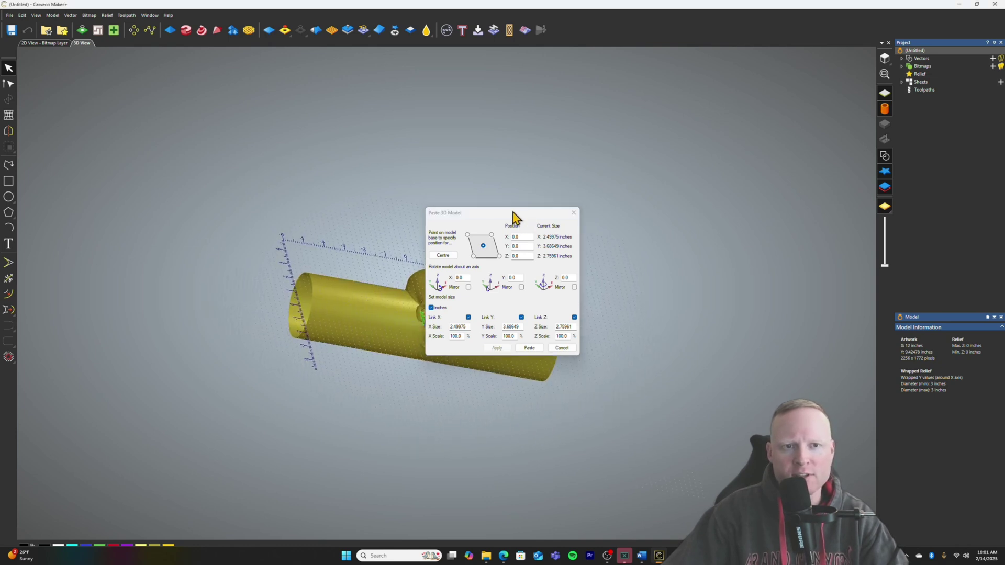
{"action": "left_click_drag", "start_coordinate": [513, 212], "coordinate": [672, 184]}
{"action": "left_click_drag", "start_coordinate": [317, 335], "coordinate": [583, 326]}
{"action": "scroll", "coordinate": [425, 360], "scroll_direction": "up", "scroll_amount": 4}
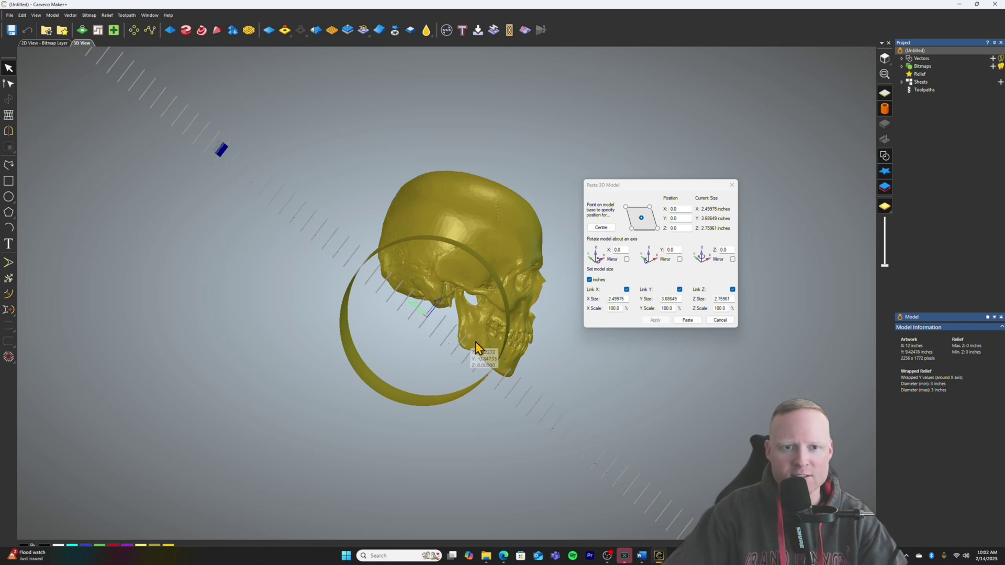
{"action": "left_click", "coordinate": [617, 300]}
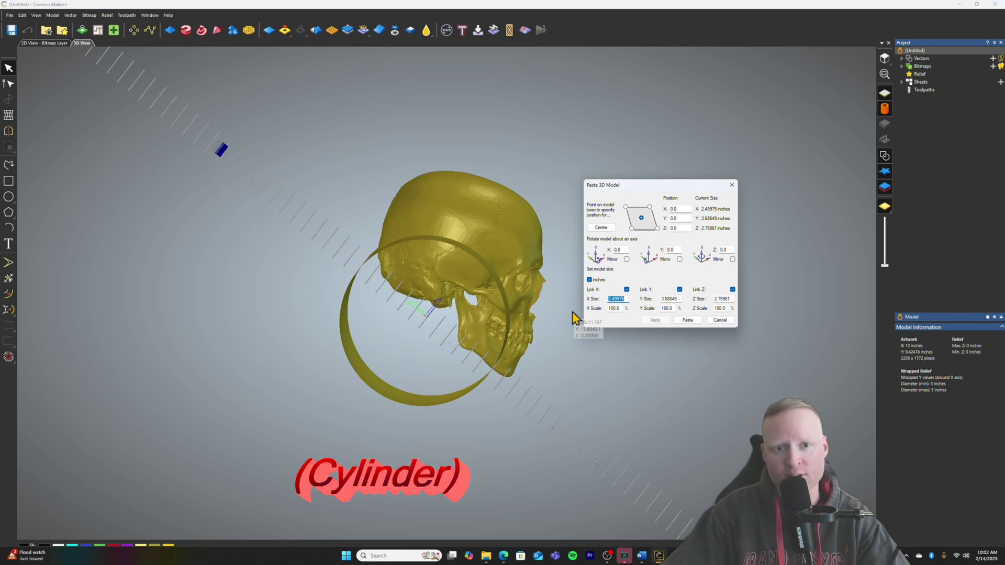
{"action": "type", "text": "1.5001"}
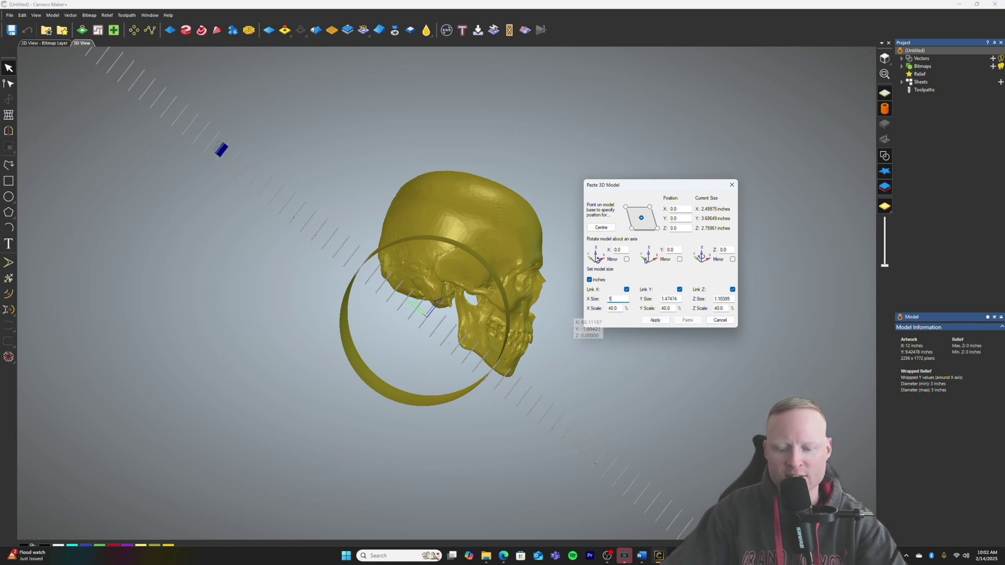
{"action": "left_click", "coordinate": [655, 320]}
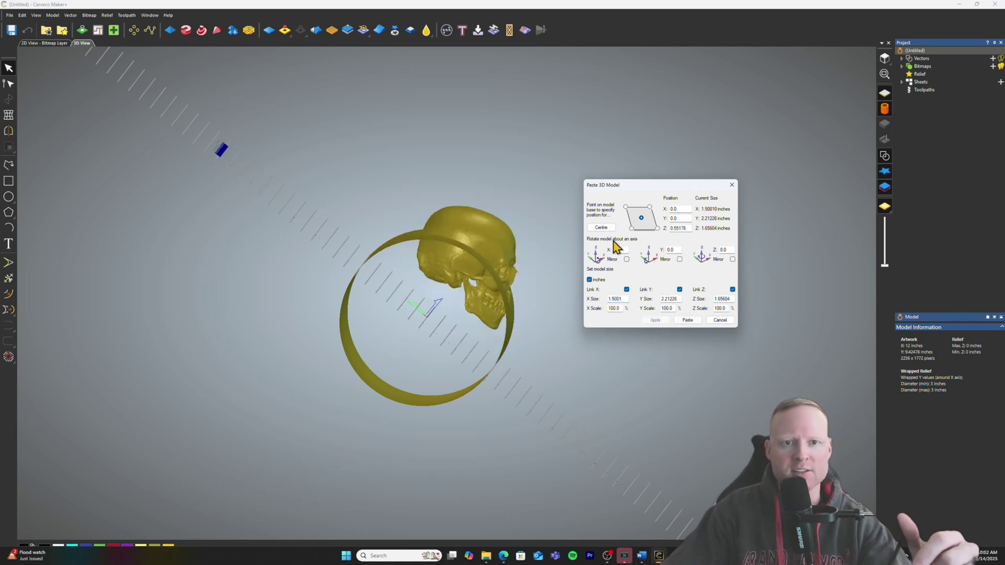
Centre the skull, set its Z position to -1 and apply.
{"action": "left_click", "coordinate": [601, 228]}
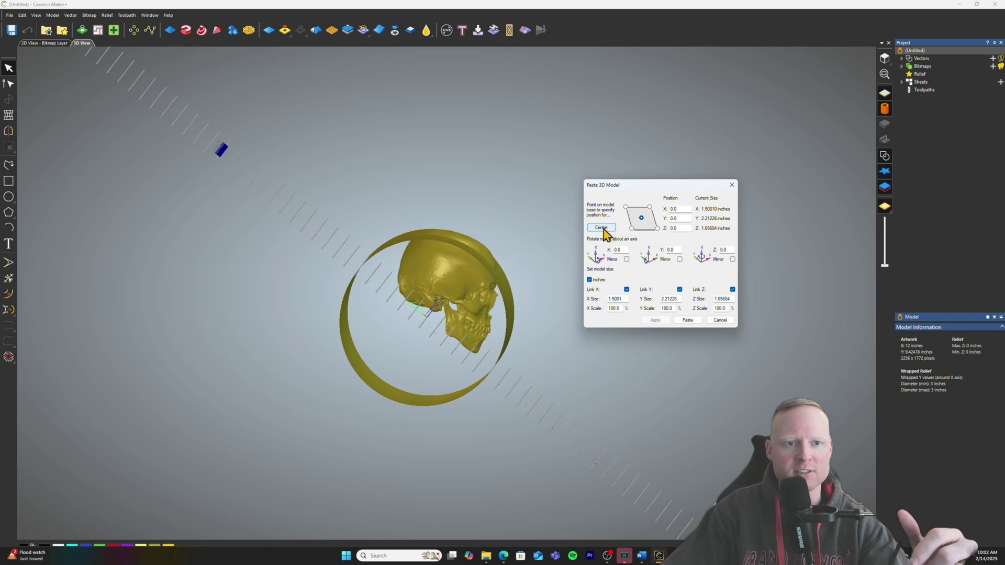
{"action": "double_click", "coordinate": [686, 228]}
{"action": "type", "text": "-1"}
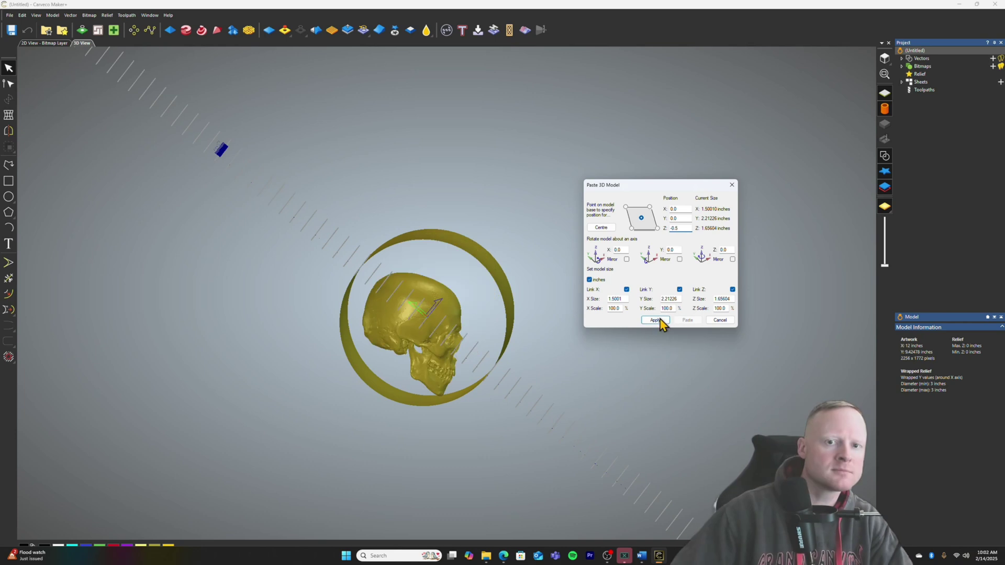
{"action": "left_click", "coordinate": [655, 320]}
{"action": "left_click_drag", "start_coordinate": [560, 308], "coordinate": [429, 302]}
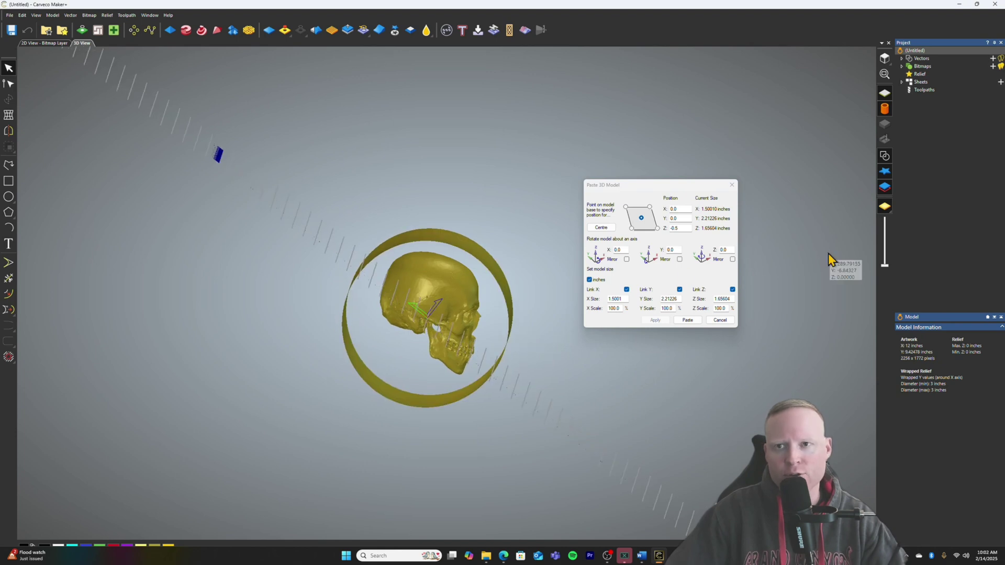
{"action": "left_click_drag", "start_coordinate": [440, 341], "coordinate": [602, 319]}
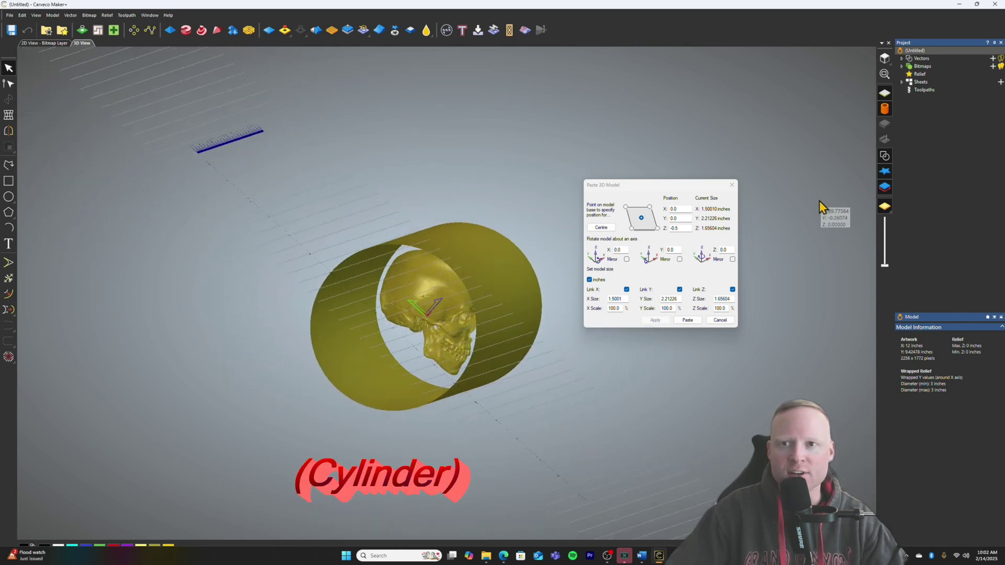
Unwrap the relief to flat and orbit to view the centred skull from above.
{"action": "left_click", "coordinate": [885, 109]}
{"action": "left_click_drag", "start_coordinate": [487, 274], "coordinate": [396, 302]}
{"action": "left_click_drag", "start_coordinate": [307, 312], "coordinate": [422, 277]}
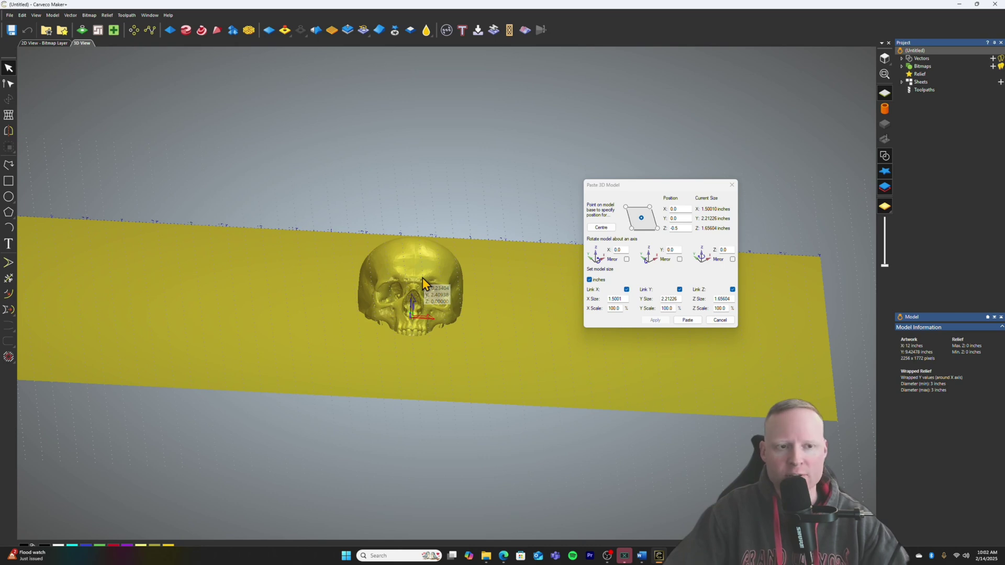
{"action": "left_click_drag", "start_coordinate": [423, 278], "coordinate": [366, 321]}
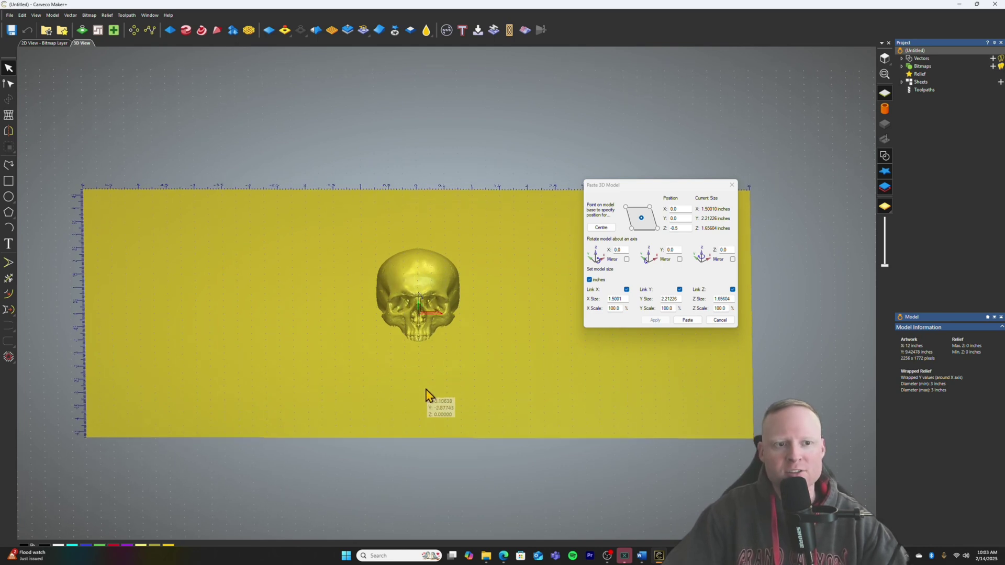
{"action": "left_click_drag", "start_coordinate": [426, 393], "coordinate": [426, 302]}
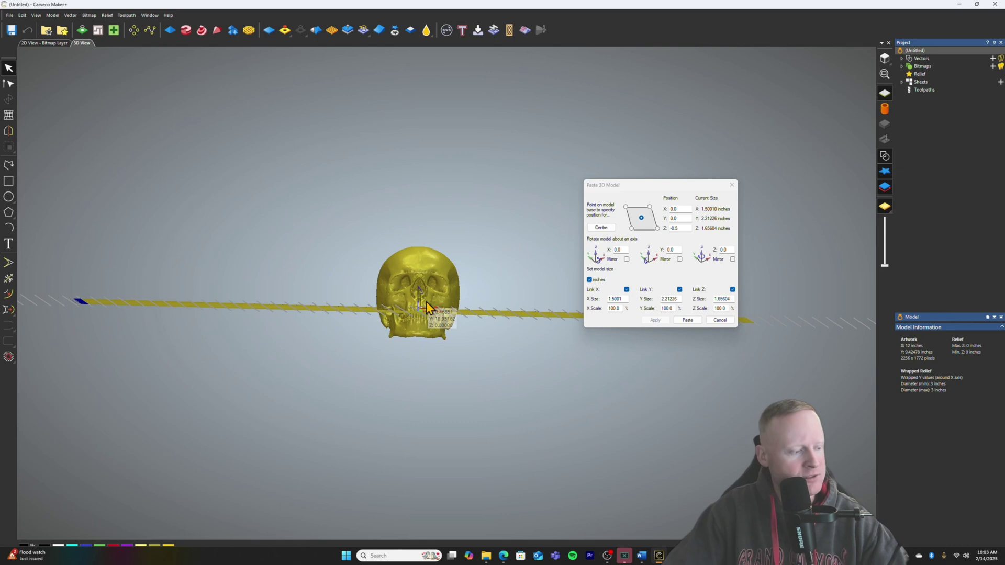
{"action": "left_click_drag", "start_coordinate": [426, 307], "coordinate": [359, 265]}
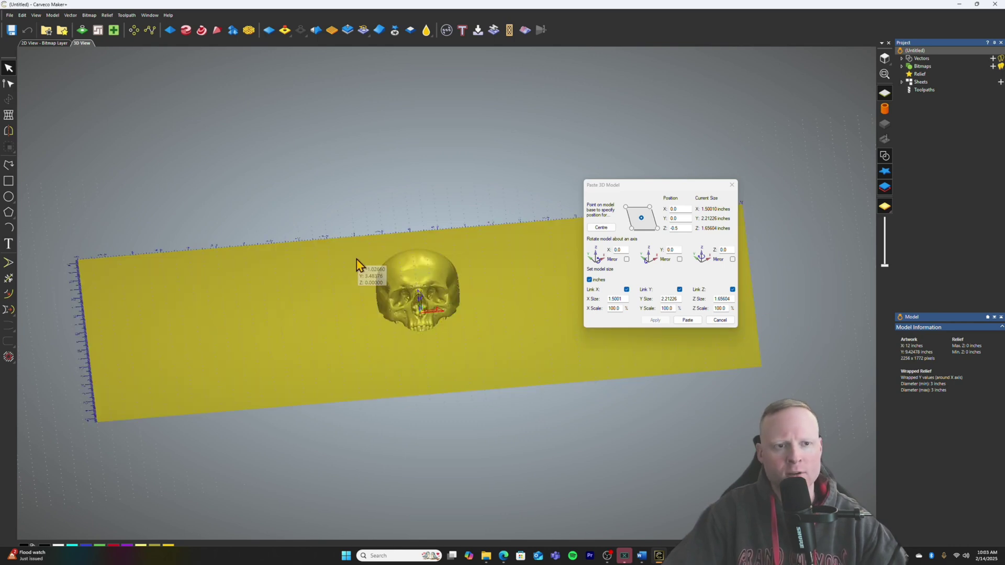
Start a new rotary model, cancelling the accidental flat model setup.
{"action": "left_click", "coordinate": [9, 15]}
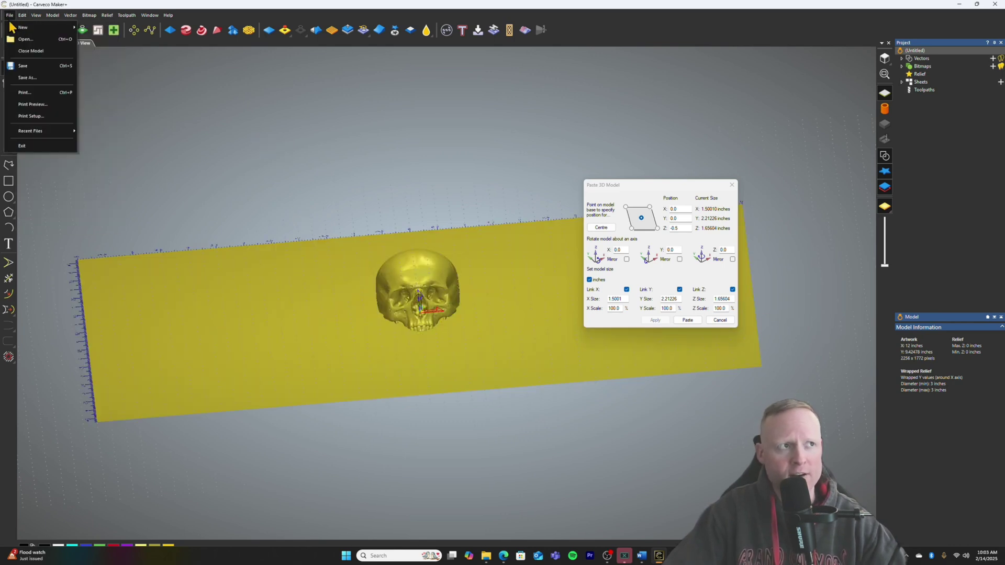
{"action": "left_click", "coordinate": [113, 39]}
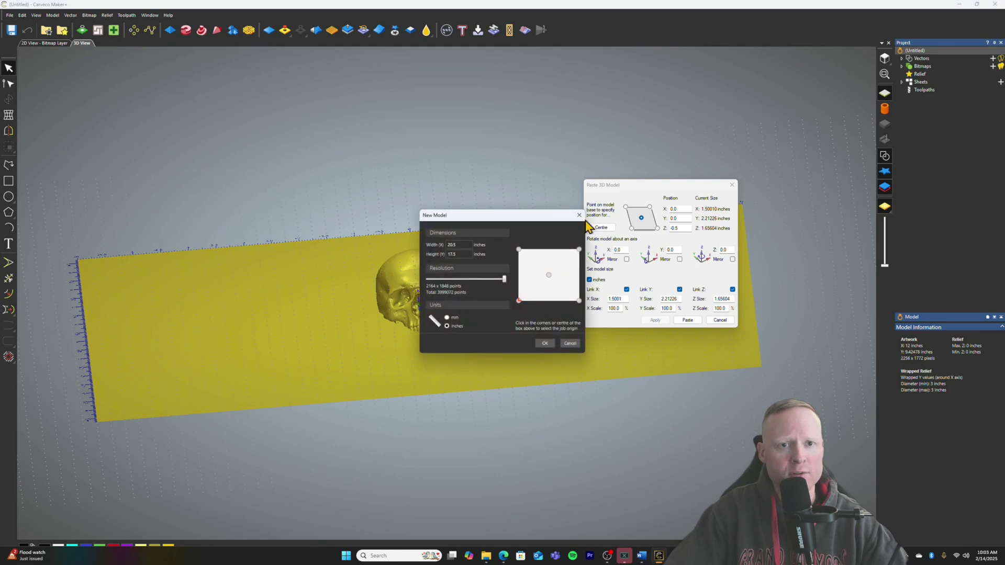
{"action": "left_click", "coordinate": [579, 215]}
{"action": "left_click", "coordinate": [22, 16]}
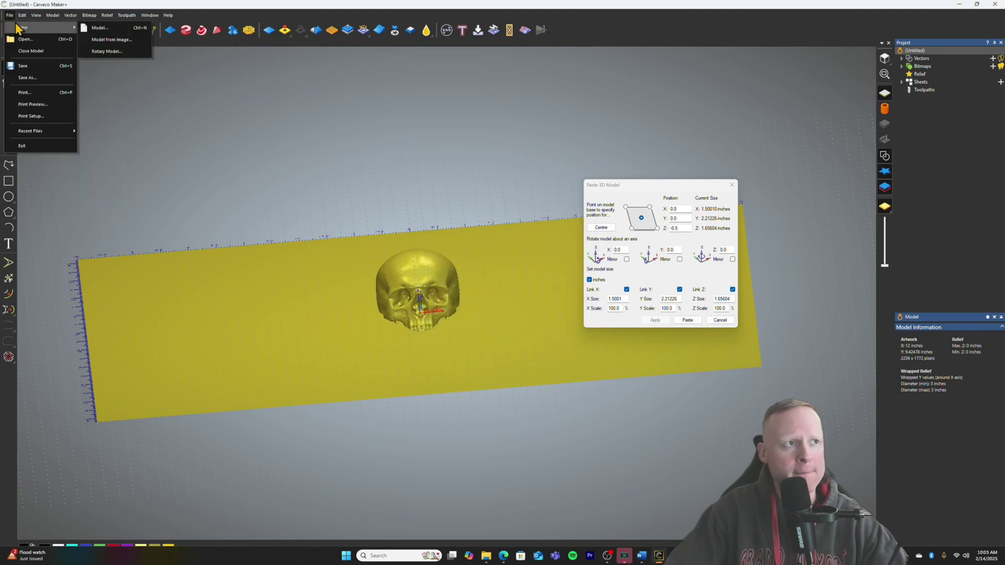
{"action": "left_click", "coordinate": [107, 51]}
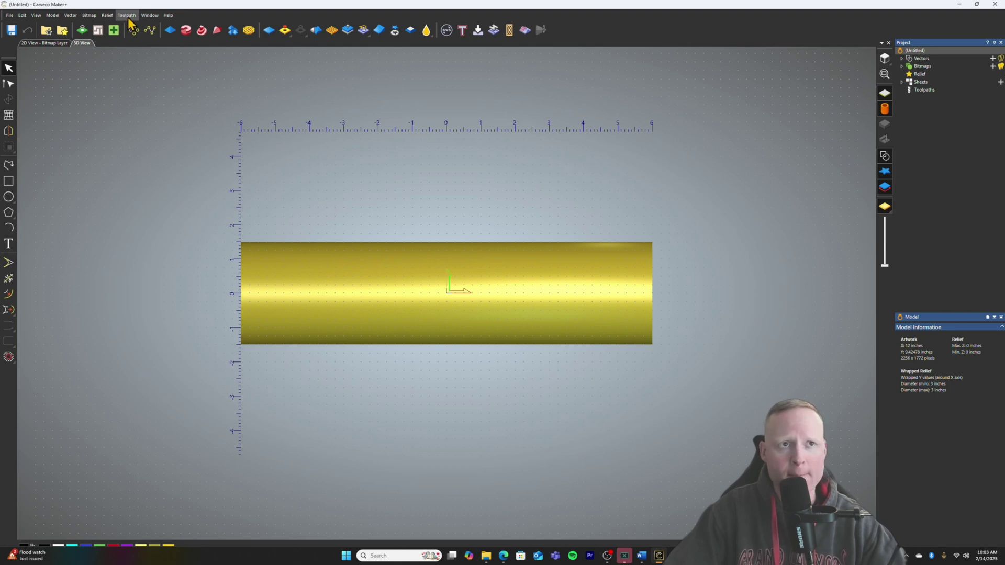
Import Eagle_Low.stl and scale it to an X Size of 10 inches.
{"action": "left_click", "coordinate": [107, 14]}
{"action": "mouse_move", "coordinate": [117, 28]}
{"action": "left_click", "coordinate": [213, 40]}
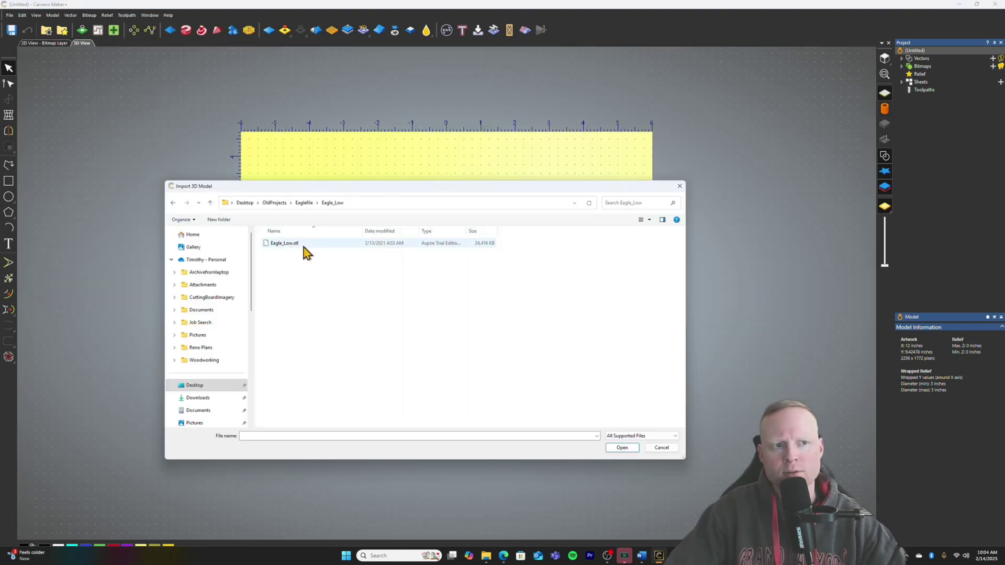
{"action": "double_click", "coordinate": [292, 244]}
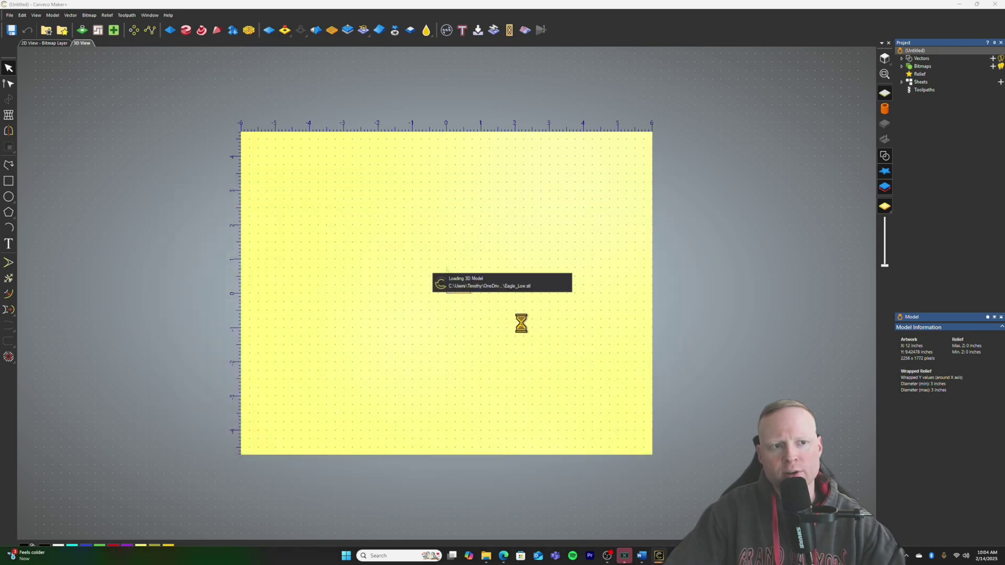
{"action": "scroll", "coordinate": [435, 410], "scroll_direction": "up", "scroll_amount": 3}
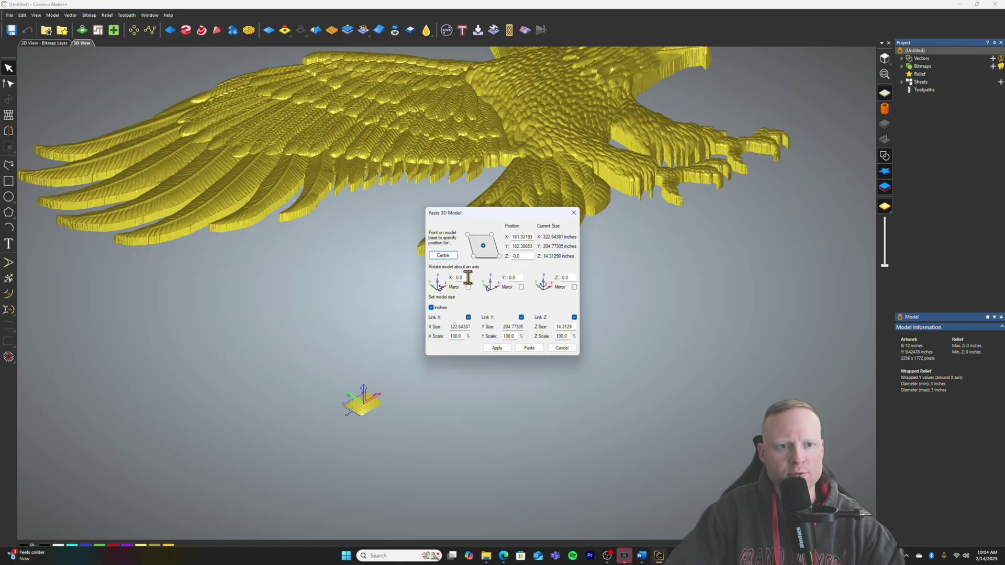
{"action": "key", "text": "Return"}
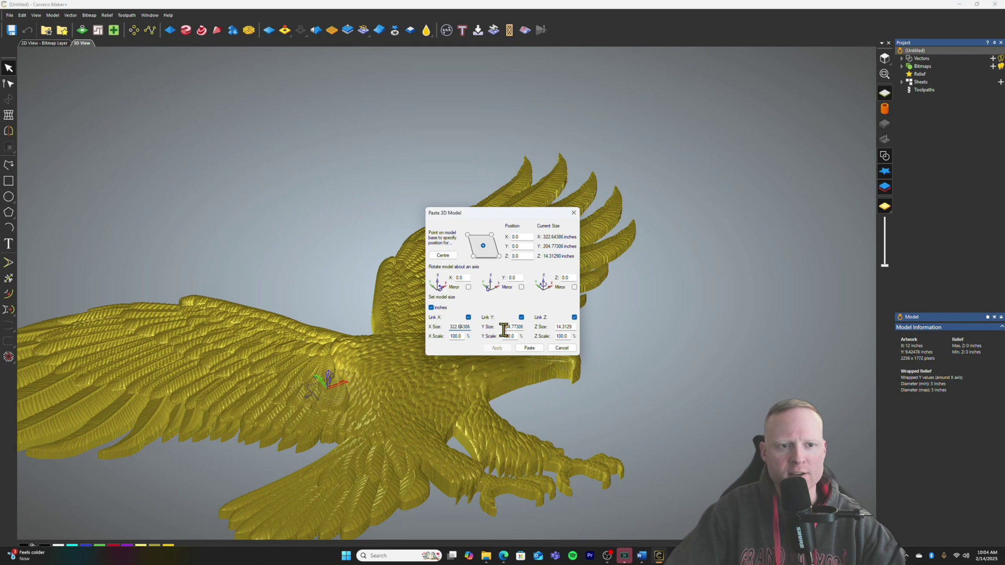
{"action": "double_click", "coordinate": [456, 326]}
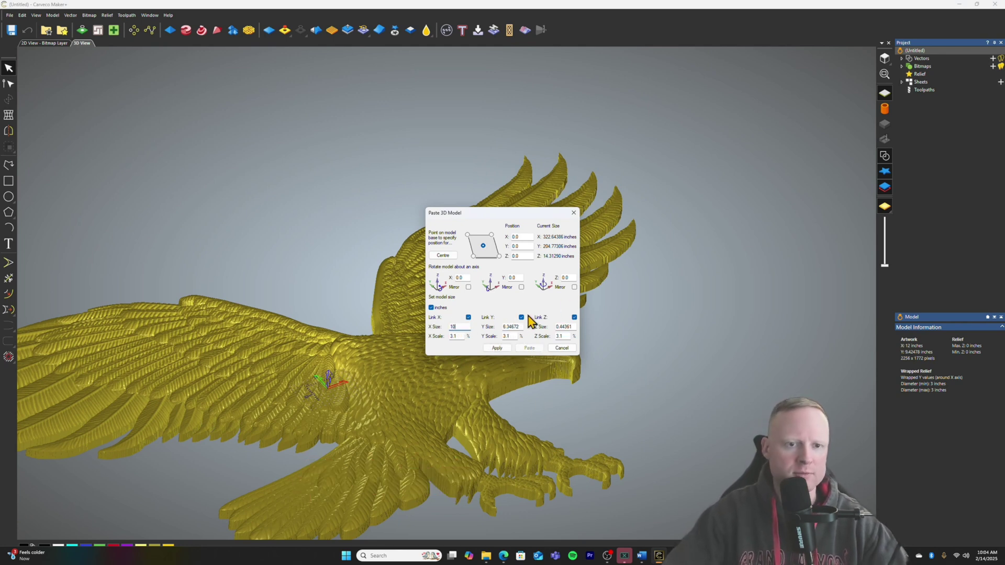
{"action": "left_click", "coordinate": [500, 350]}
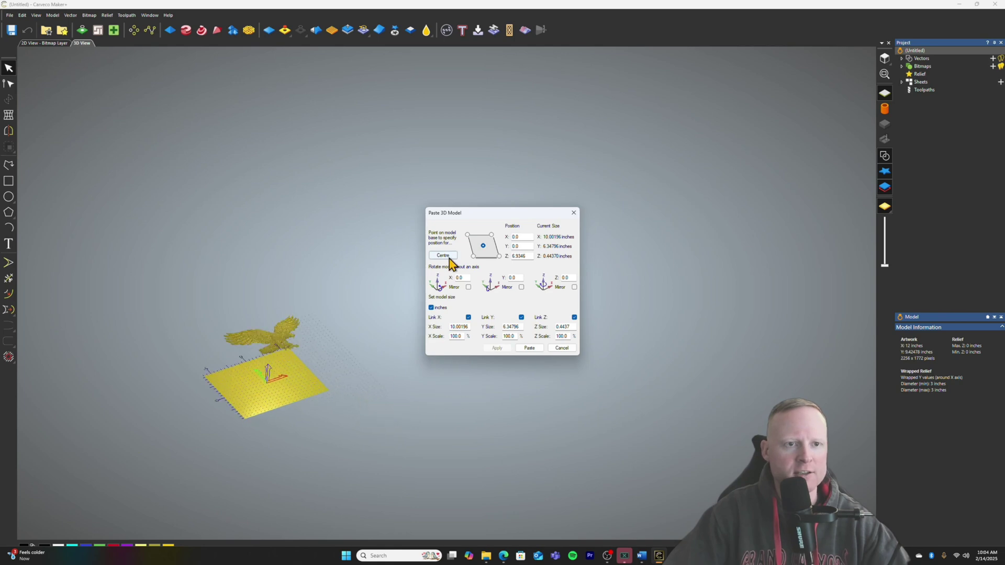
{"action": "scroll", "coordinate": [271, 435], "scroll_direction": "up", "scroll_amount": 8}
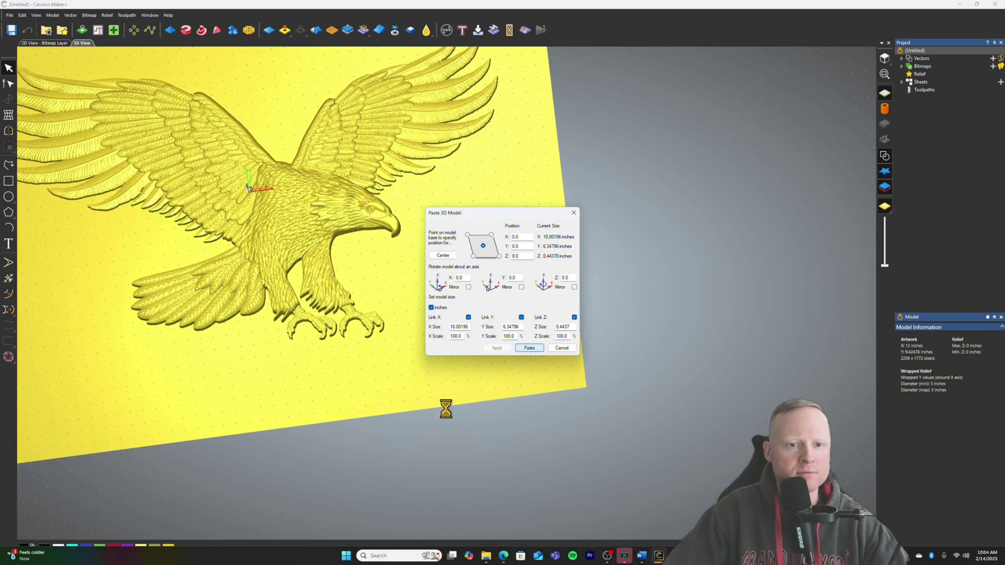
Paste the eagle into the relief and view the flat sheet from above.
{"action": "left_click", "coordinate": [573, 213]}
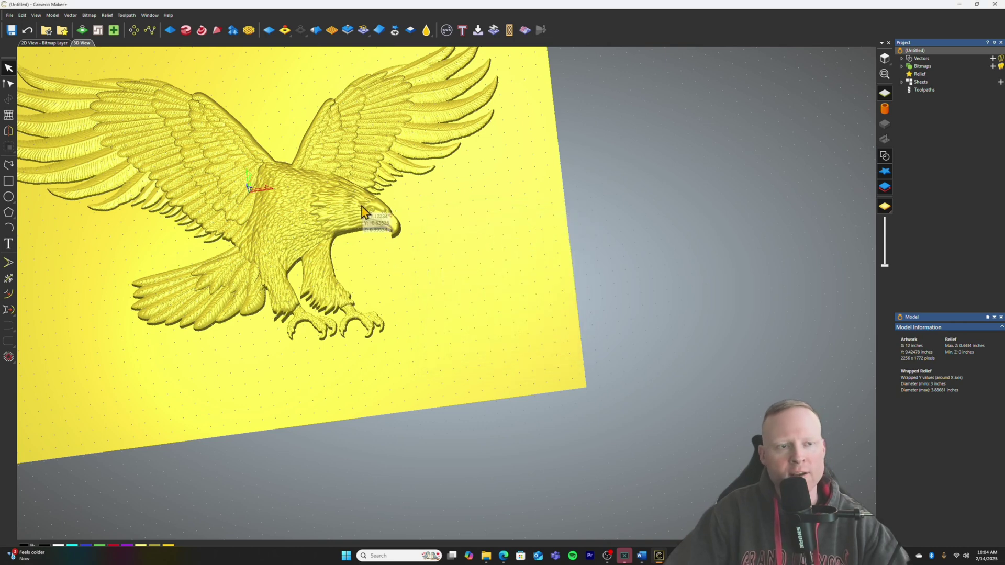
{"action": "scroll", "coordinate": [419, 246], "scroll_direction": "down", "scroll_amount": 5}
{"action": "left_click_drag", "start_coordinate": [323, 224], "coordinate": [573, 231]}
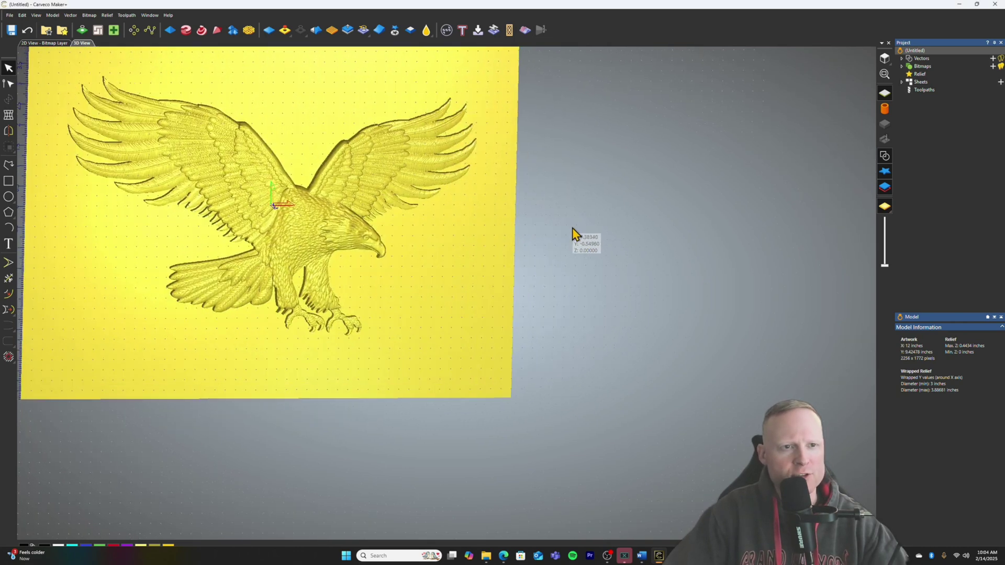
{"action": "scroll", "coordinate": [572, 231], "scroll_direction": "down", "scroll_amount": 2}
{"action": "scroll", "coordinate": [781, 172], "scroll_direction": "up", "scroll_amount": 1}
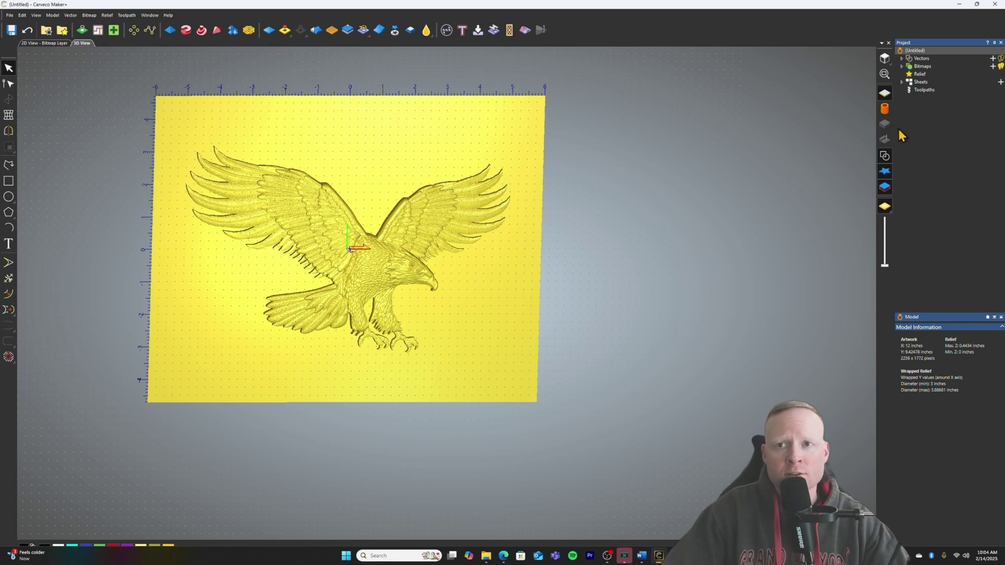
Wrap the eagle relief around the rotary cylinder and orbit to inspect it.
{"action": "left_click", "coordinate": [885, 110]}
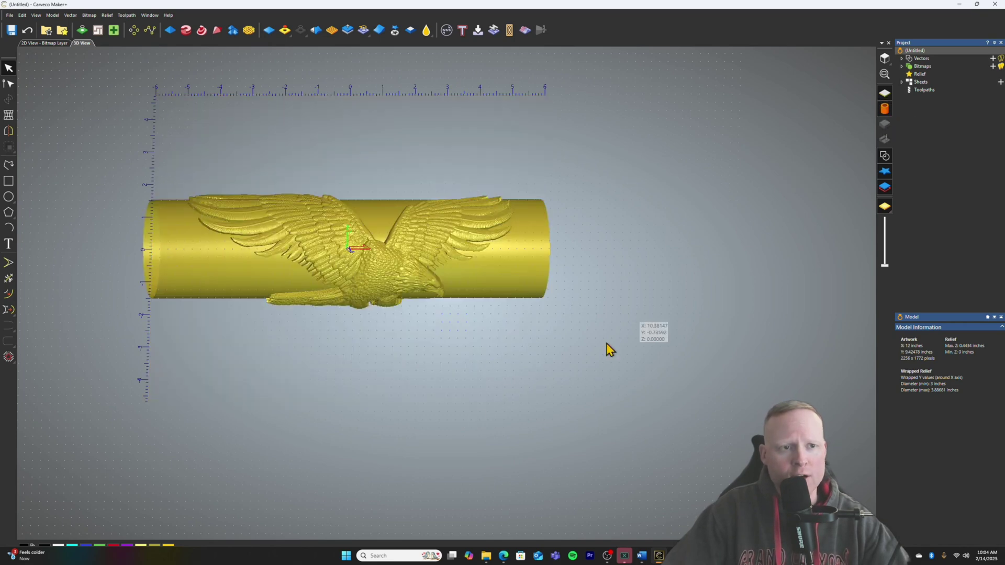
{"action": "scroll", "coordinate": [382, 266], "scroll_direction": "up", "scroll_amount": 3}
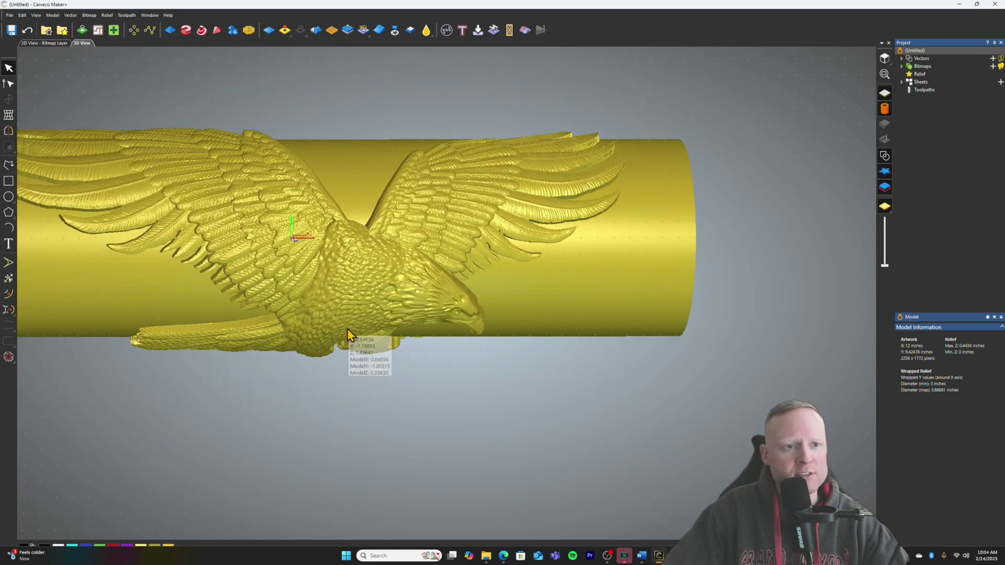
{"action": "left_click_drag", "start_coordinate": [342, 327], "coordinate": [479, 263]}
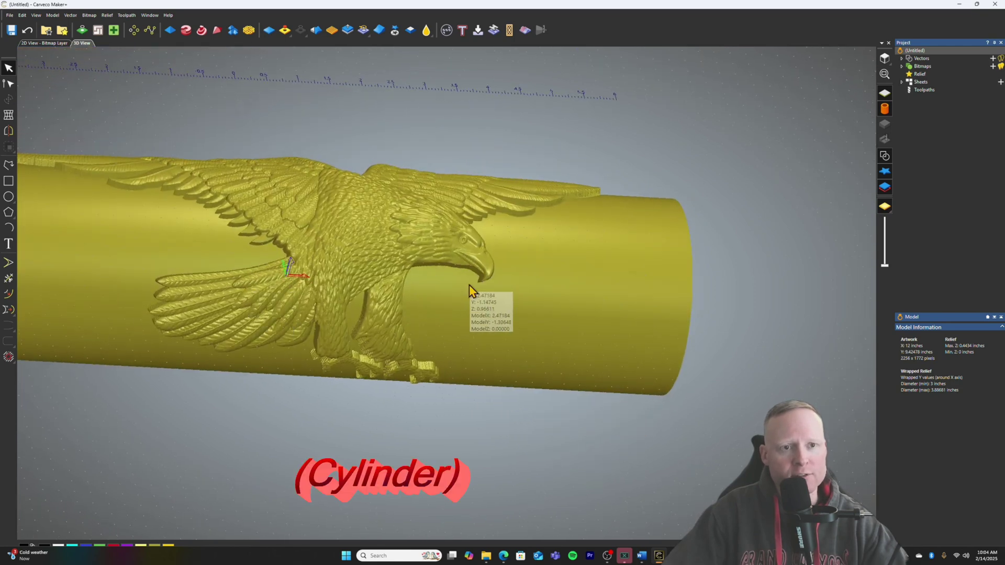
{"action": "scroll", "coordinate": [444, 277], "scroll_direction": "down", "scroll_amount": 3}
{"action": "left_click_drag", "start_coordinate": [440, 288], "coordinate": [409, 321]}
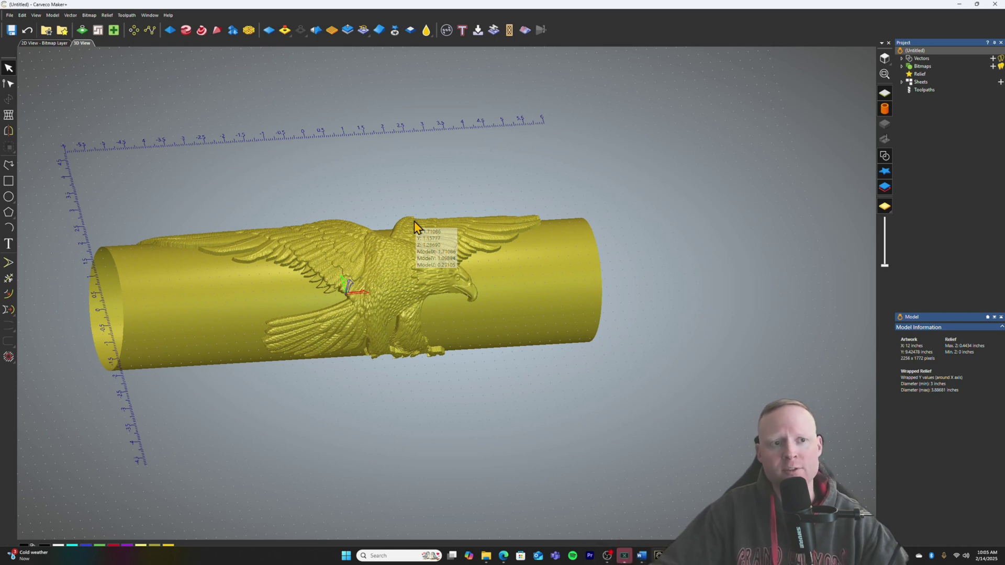
Snap the view of the bare 3-inch cylinder to top and tilt slightly.
{"action": "key", "text": "0"}
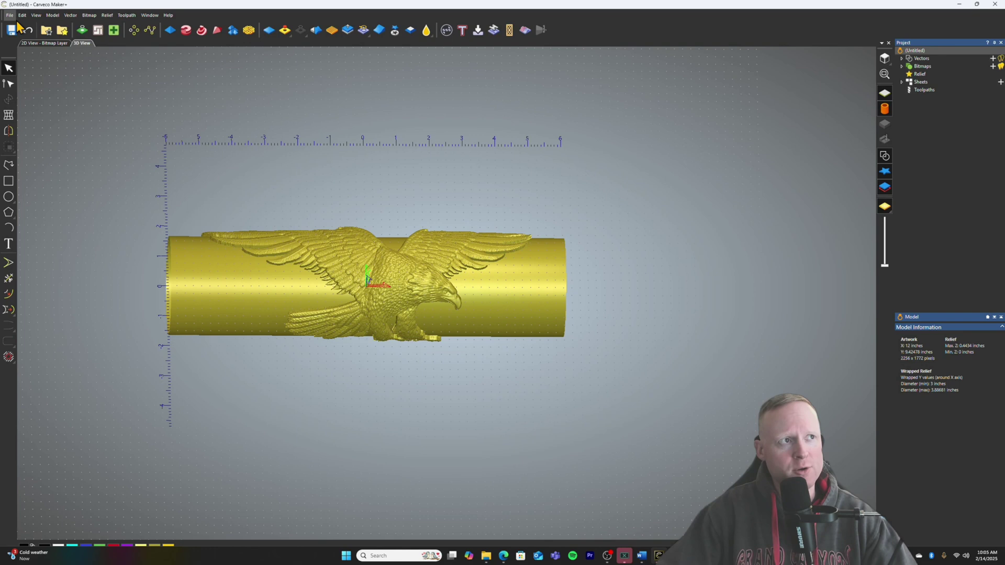
{"action": "left_click_drag", "start_coordinate": [237, 305], "coordinate": [230, 306]}
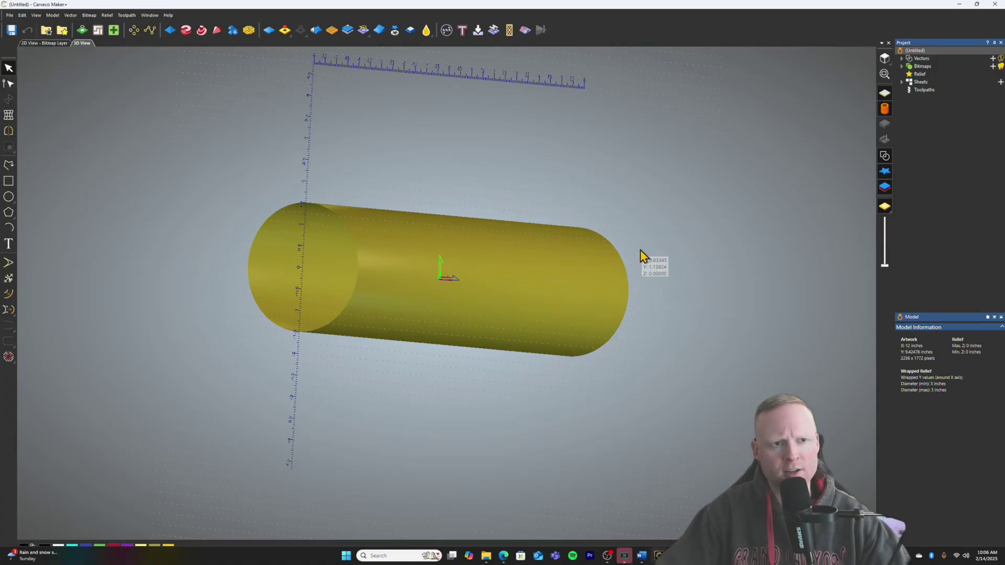
{"action": "mouse_move", "coordinate": [385, 278]}
{"action": "left_mouse_down"}
{"action": "mouse_move", "coordinate": [558, 281]}
{"action": "mouse_move", "coordinate": [546, 293]}
{"action": "mouse_move", "coordinate": [423, 288]}
{"action": "mouse_move", "coordinate": [475, 273]}
{"action": "mouse_move", "coordinate": [341, 262]}
{"action": "mouse_move", "coordinate": [516, 296]}
{"action": "mouse_move", "coordinate": [381, 294]}
{"action": "mouse_move", "coordinate": [622, 289]}
{"action": "mouse_move", "coordinate": [414, 274]}
{"action": "mouse_move", "coordinate": [514, 256]}
{"action": "mouse_move", "coordinate": [529, 265]}
{"action": "mouse_move", "coordinate": [446, 270]}
{"action": "mouse_move", "coordinate": [537, 287]}
{"action": "mouse_move", "coordinate": [382, 287]}
{"action": "left_mouse_up"}
{"action": "left_click_drag", "start_coordinate": [536, 274], "coordinate": [514, 280]}
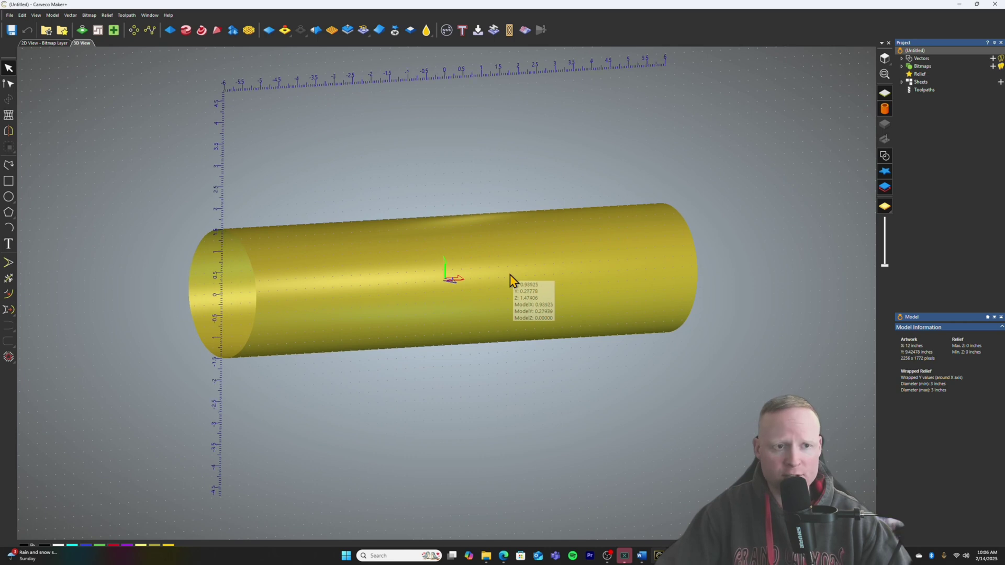
{"action": "left_click_drag", "start_coordinate": [311, 269], "coordinate": [524, 276]}
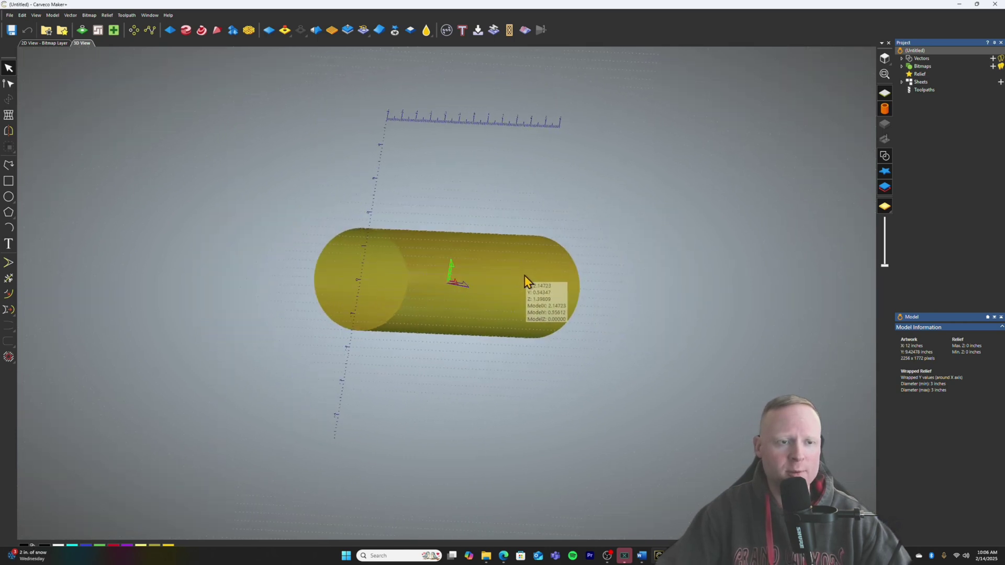
{"action": "mouse_move", "coordinate": [433, 272]}
{"action": "left_mouse_down"}
{"action": "mouse_move", "coordinate": [603, 275]}
{"action": "mouse_move", "coordinate": [603, 287]}
{"action": "left_mouse_up"}
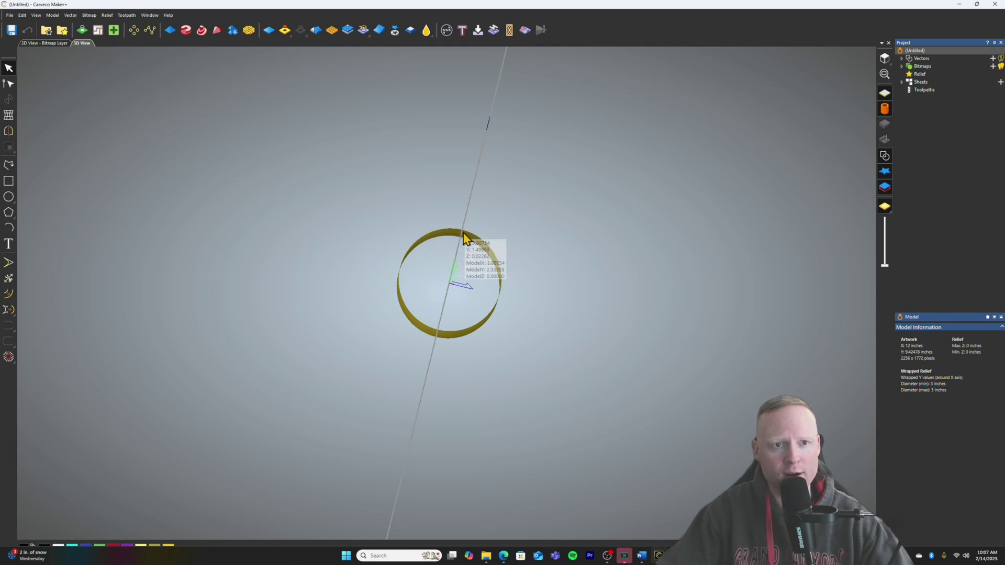
{"action": "left_click", "coordinate": [884, 108]}
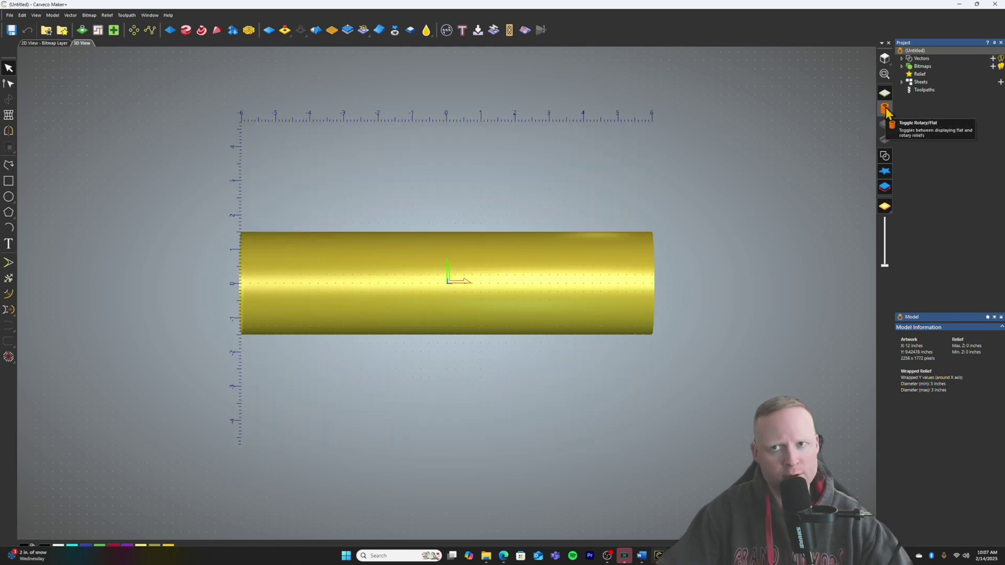
Switch to the flat sheet and draw a 12 × 9.42478-inch rectangle covering it.
{"action": "left_click", "coordinate": [885, 109]}
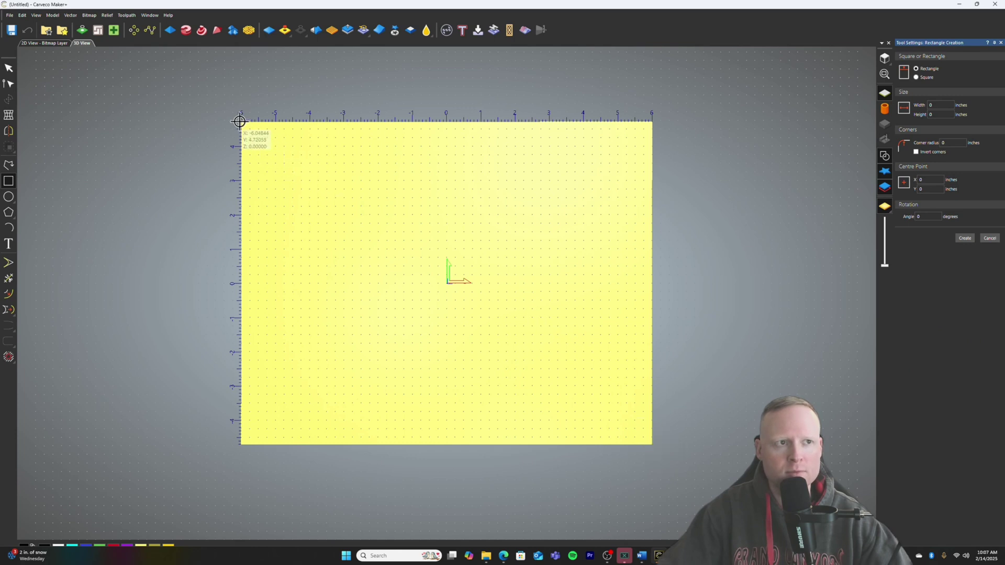
{"action": "left_click", "coordinate": [653, 444]}
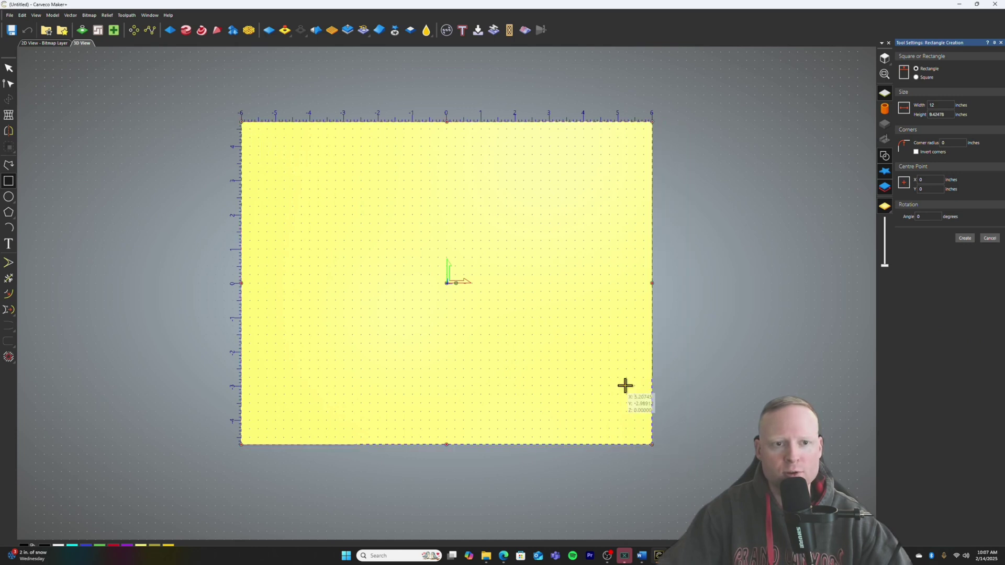
{"action": "key", "text": "Escape"}
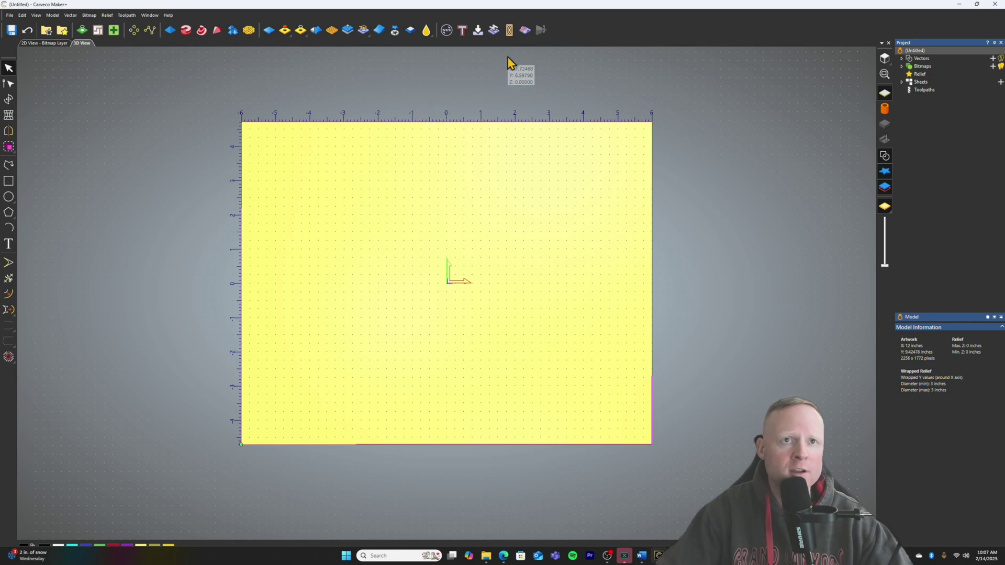
Start a 2D Area Clearance toolpath for the rectangle.
{"action": "left_click", "coordinate": [446, 30]}
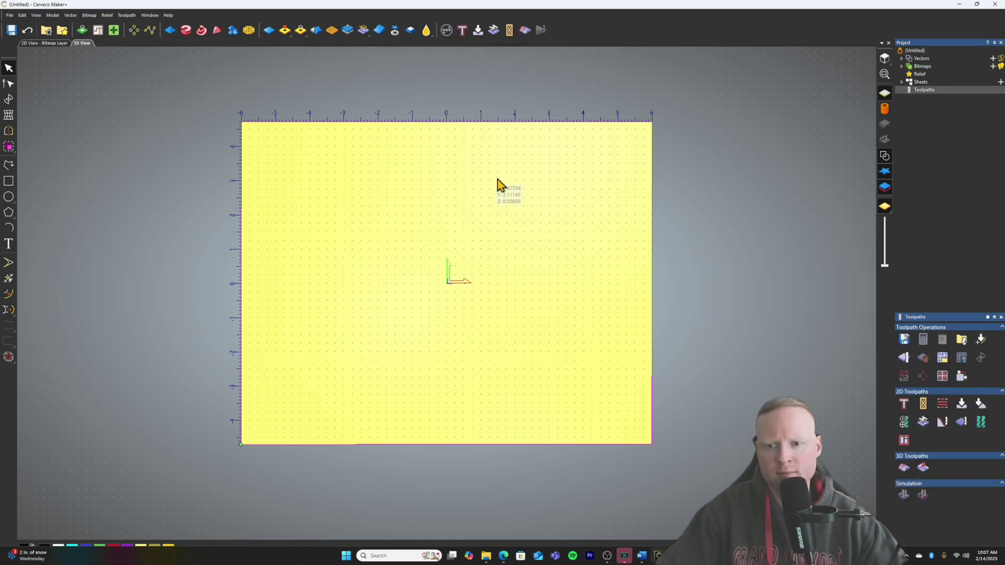
{"action": "left_click", "coordinate": [953, 419]}
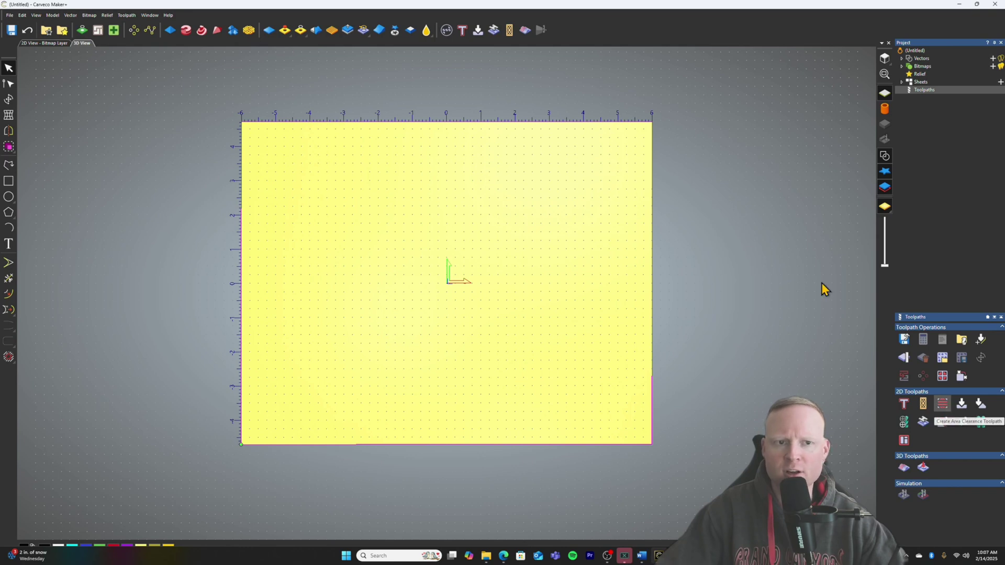
{"action": "left_click", "coordinate": [924, 50]}
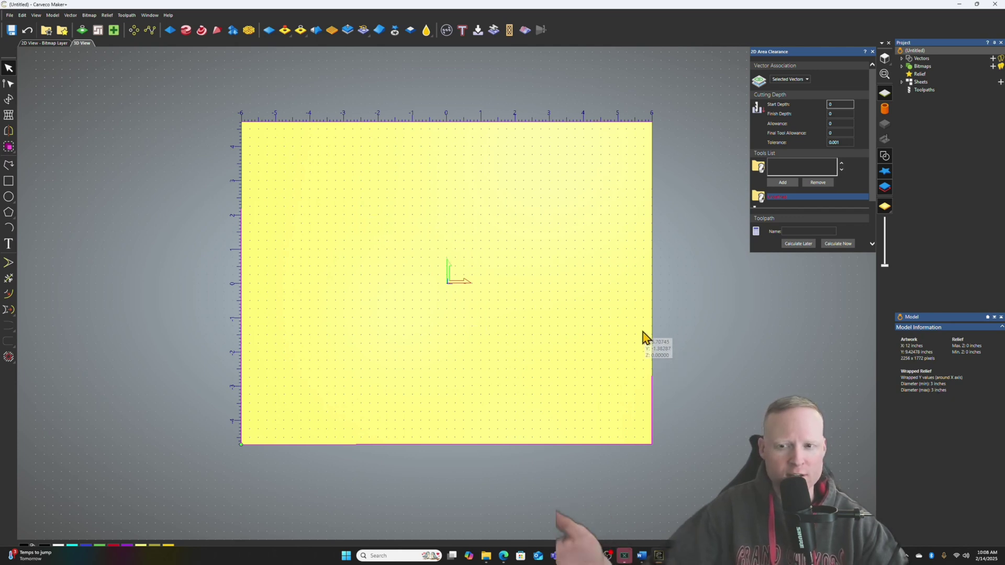
Wrap the view end-on and enter Start Depth -0.25 and Finish Depth 0.15.
{"action": "left_click", "coordinate": [885, 109]}
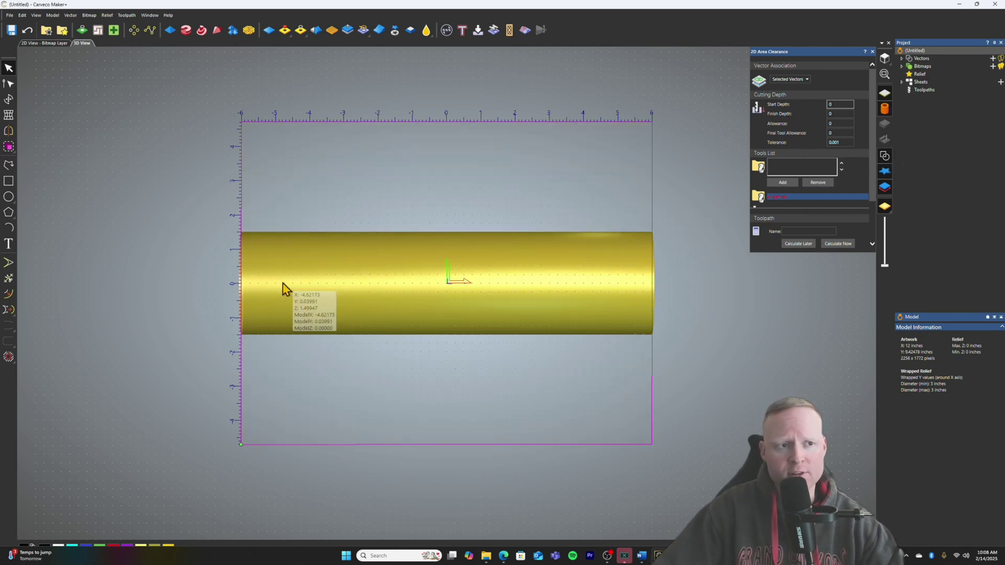
{"action": "left_click_drag", "start_coordinate": [285, 287], "coordinate": [466, 278]}
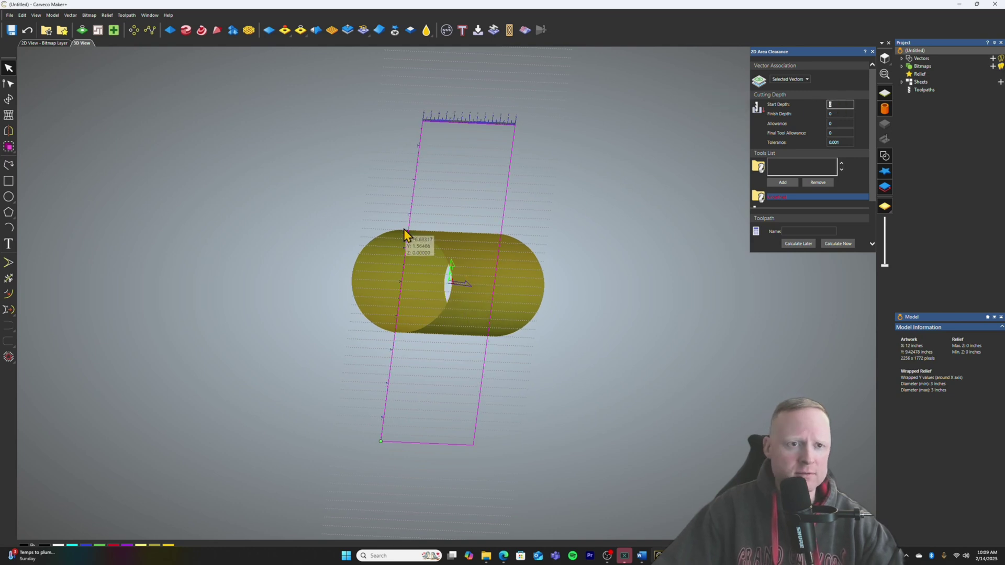
{"action": "left_click_drag", "start_coordinate": [407, 232], "coordinate": [474, 239]}
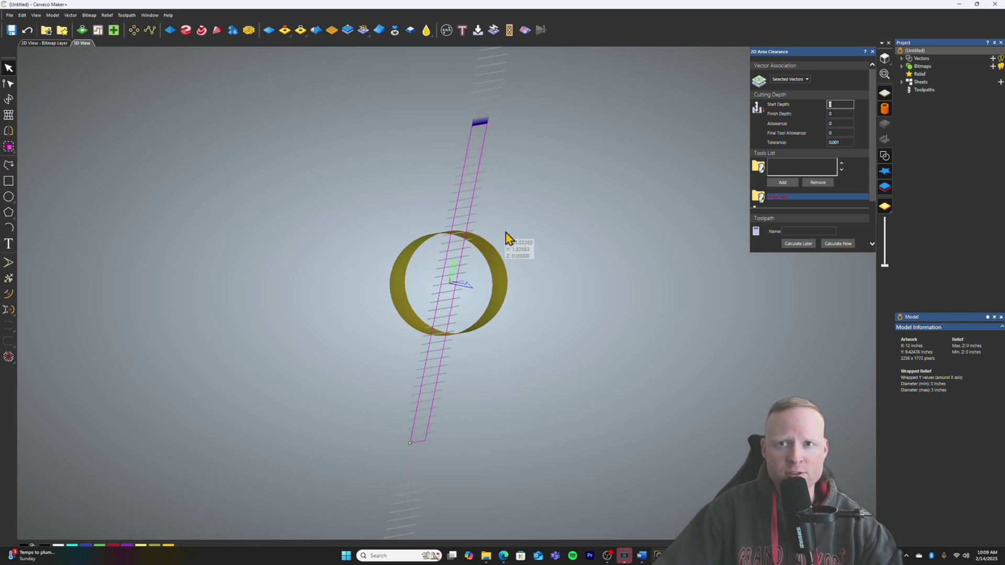
{"action": "type", "text": "-0.25"}
{"action": "left_click", "coordinate": [841, 115]}
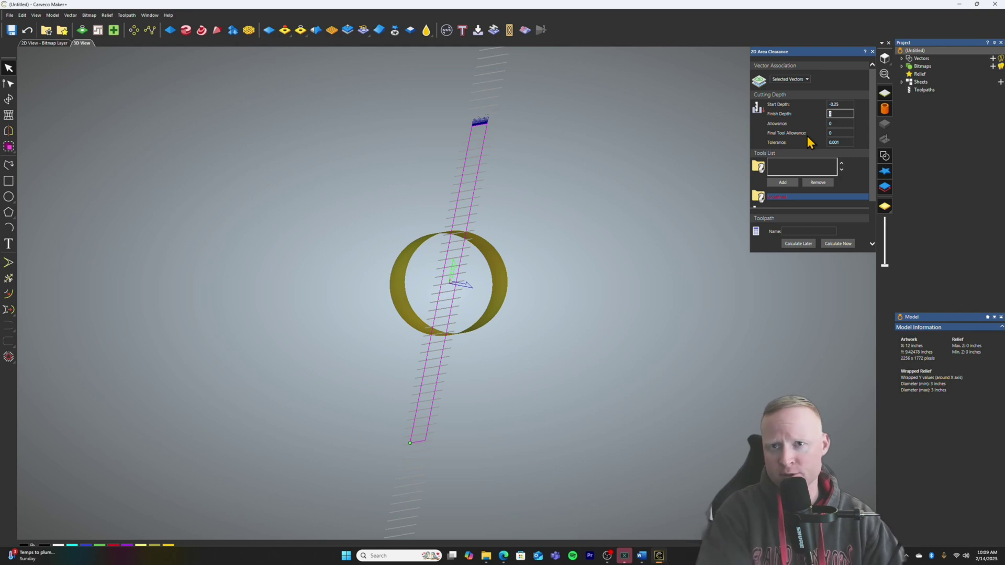
{"action": "type", "text": "0.1"}
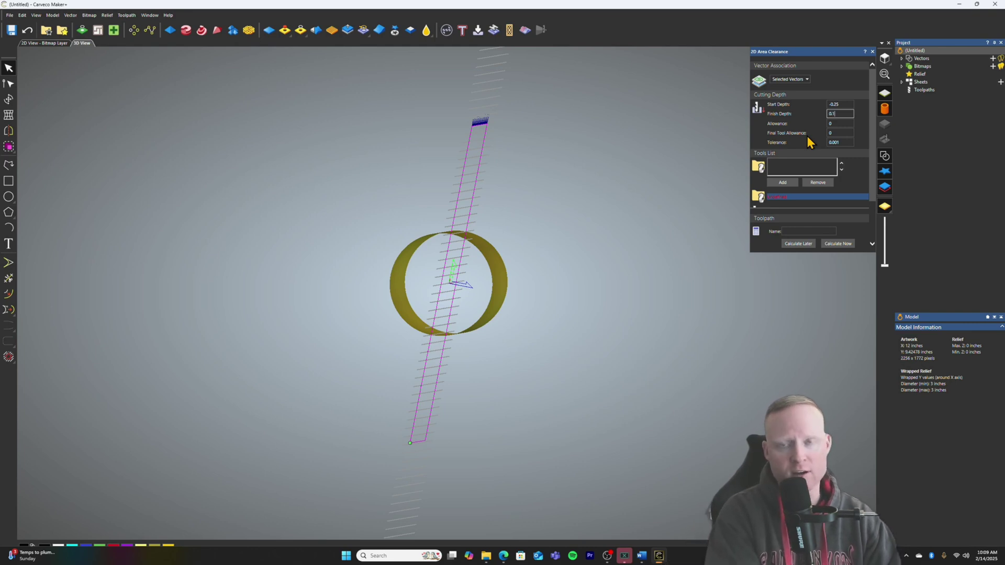
{"action": "type", "text": "5"}
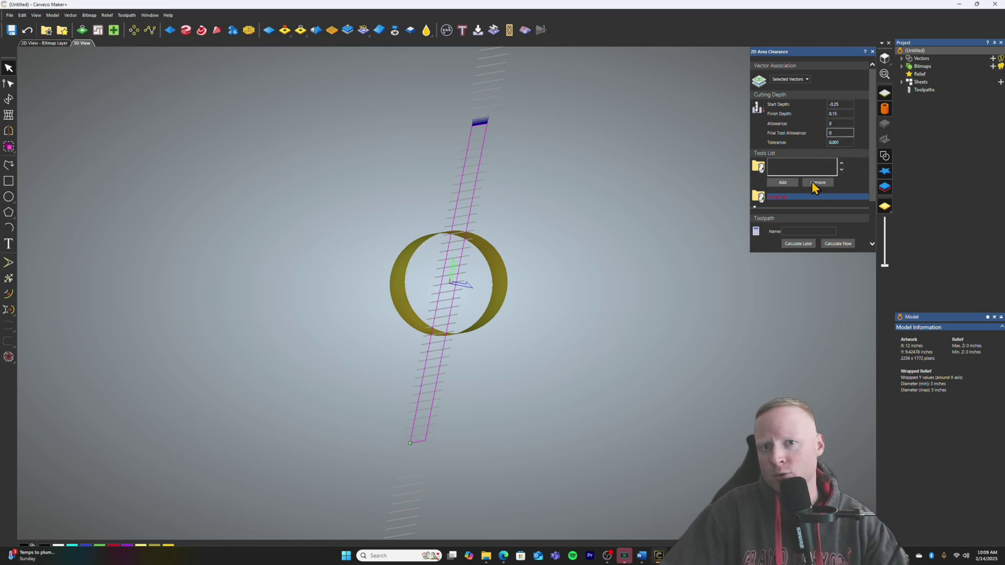
Add the 1/4-inch Jenny Compression bit as the area clearance tool.
{"action": "left_click", "coordinate": [790, 183]}
{"action": "left_click", "coordinate": [424, 295]}
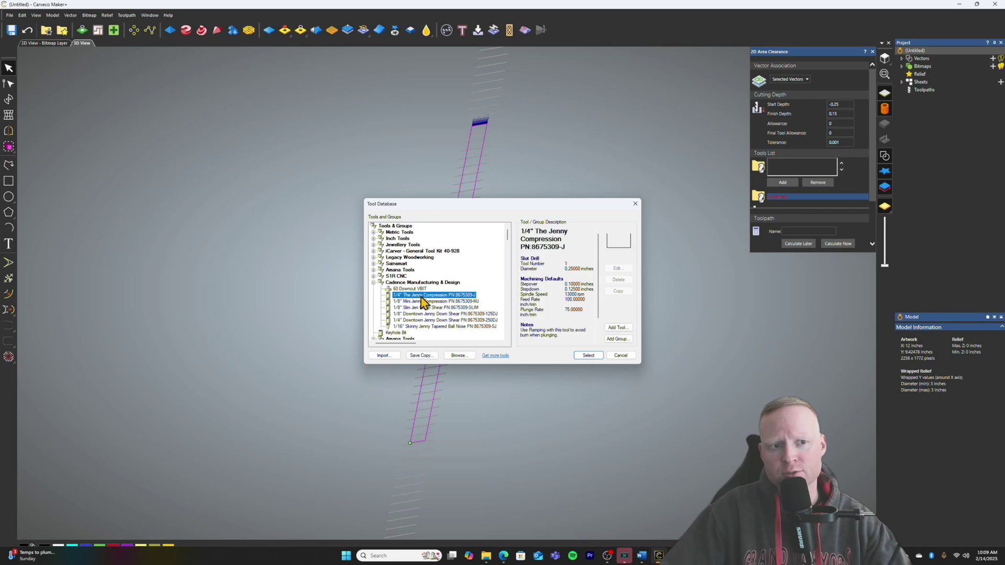
{"action": "left_click", "coordinate": [577, 356]}
{"action": "scroll", "coordinate": [836, 196], "scroll_direction": "down", "scroll_amount": 5}
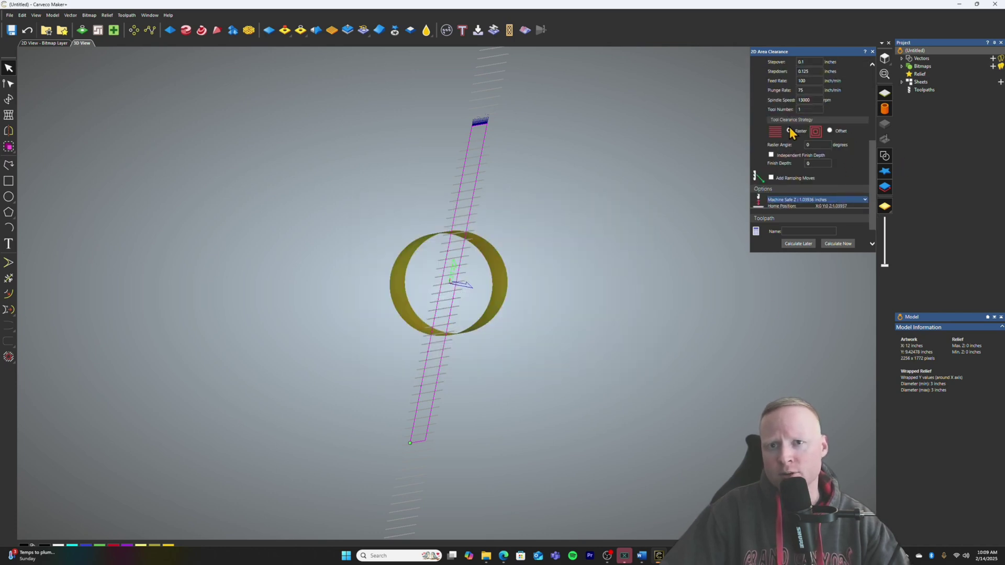
{"action": "left_click_drag", "start_coordinate": [494, 274], "coordinate": [403, 270]}
{"action": "scroll", "coordinate": [844, 181], "scroll_direction": "down", "scroll_amount": 1}
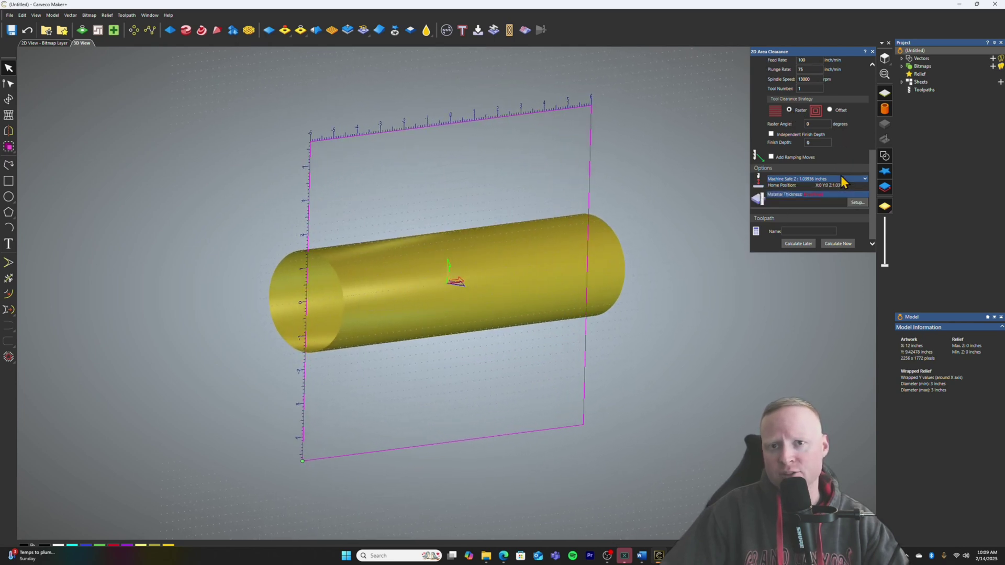
Set the material thickness to 1.5 inches and show the flat block.
{"action": "left_click", "coordinate": [857, 202]}
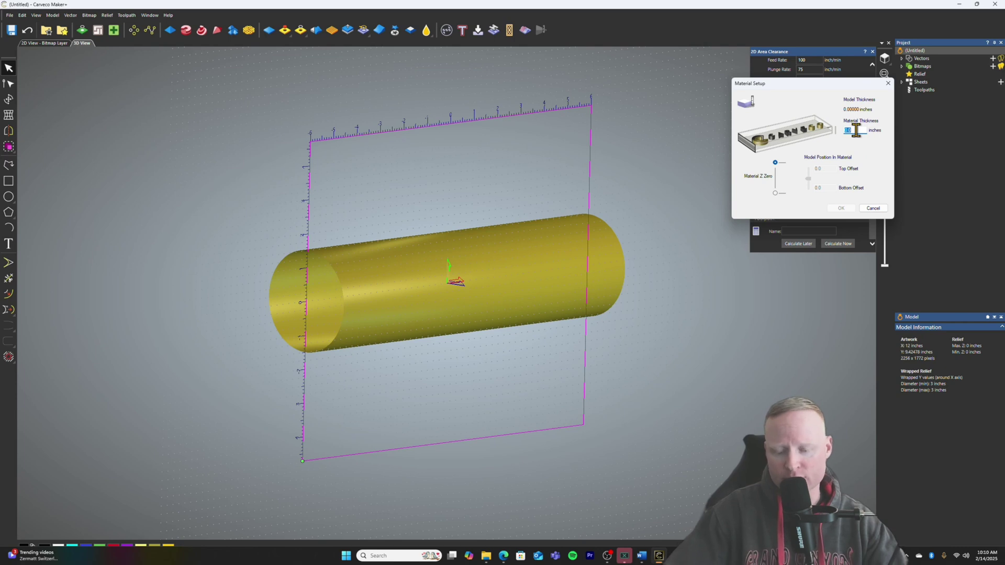
{"action": "type", "text": "1.5"}
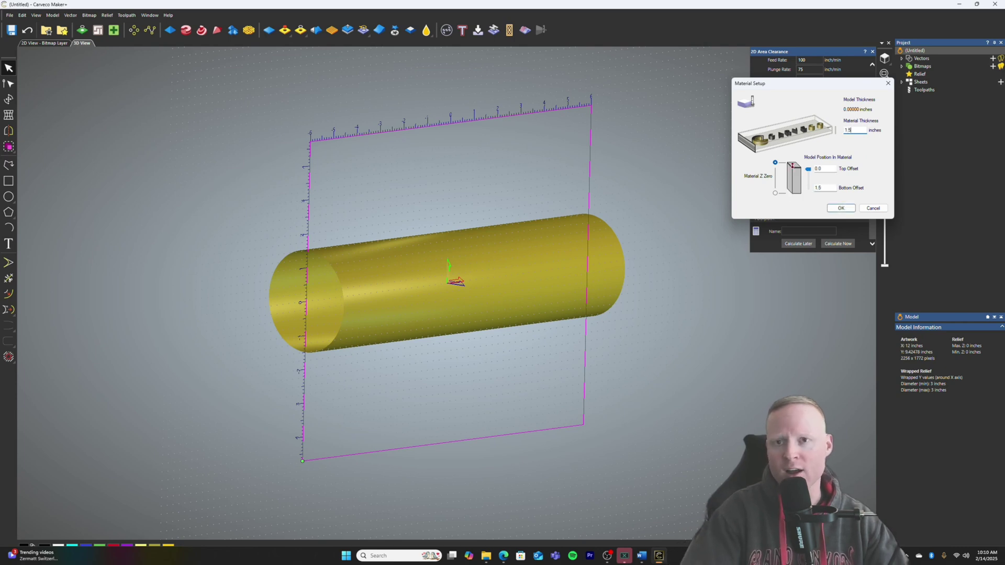
{"action": "left_click", "coordinate": [841, 208]}
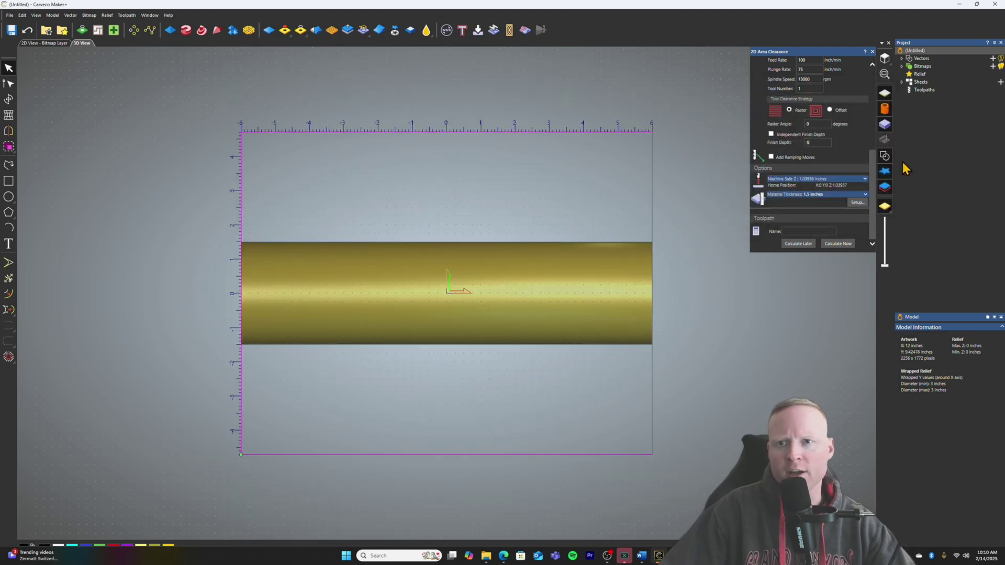
{"action": "left_click", "coordinate": [885, 109]}
Calculate the Area Clear toolpath and expand its tool entry in the project tree.
{"action": "left_click", "coordinate": [841, 244]}
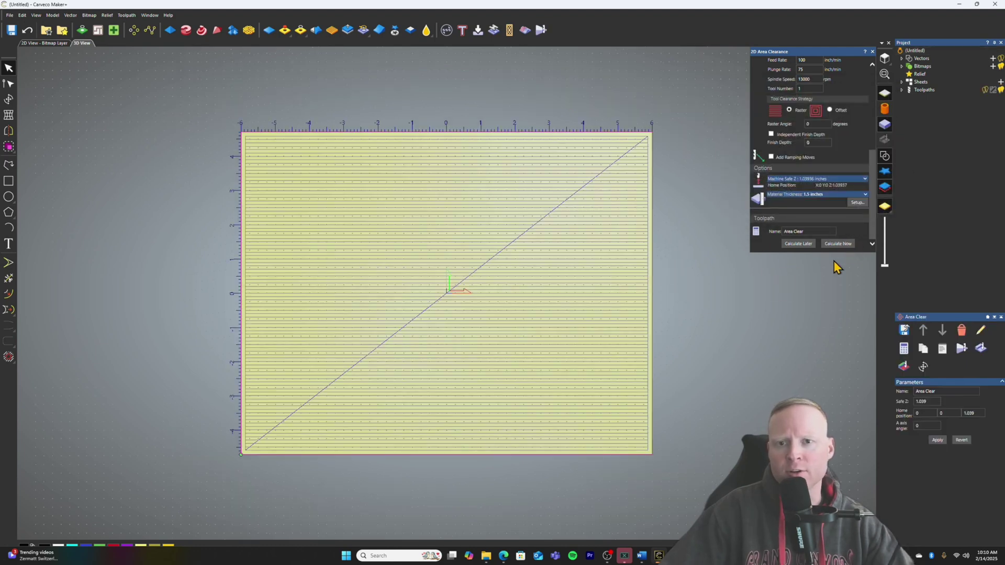
{"action": "left_click", "coordinate": [902, 90]}
{"action": "left_click", "coordinate": [911, 98]}
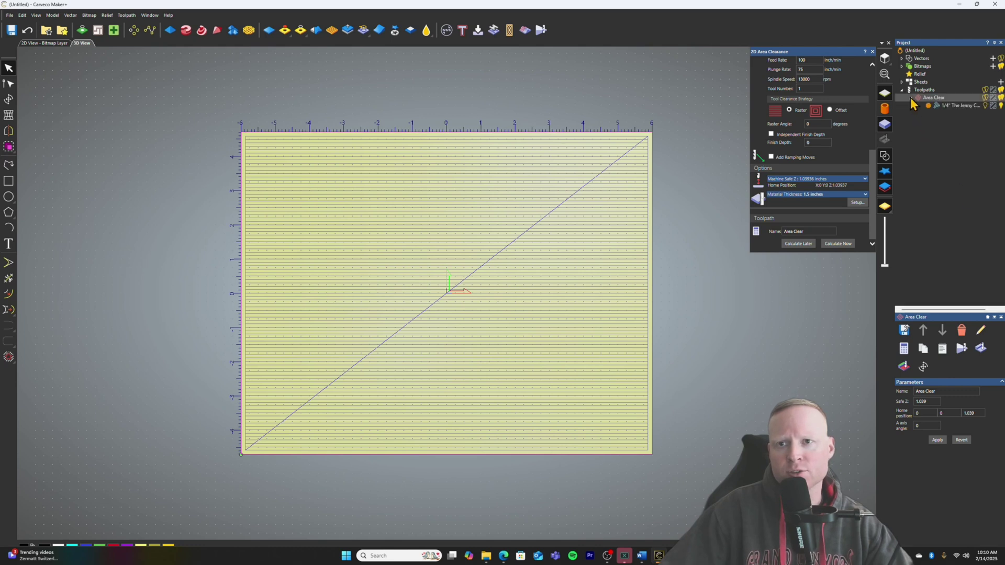
{"action": "right_click", "coordinate": [957, 106]}
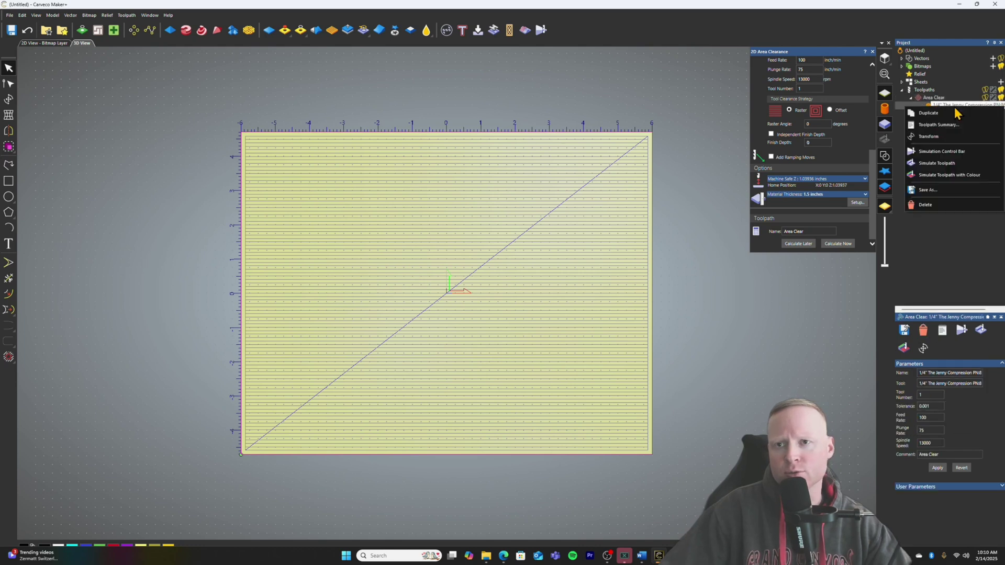
Simulate the Area Clear toolpath at standard resolution.
{"action": "left_click", "coordinate": [945, 152]}
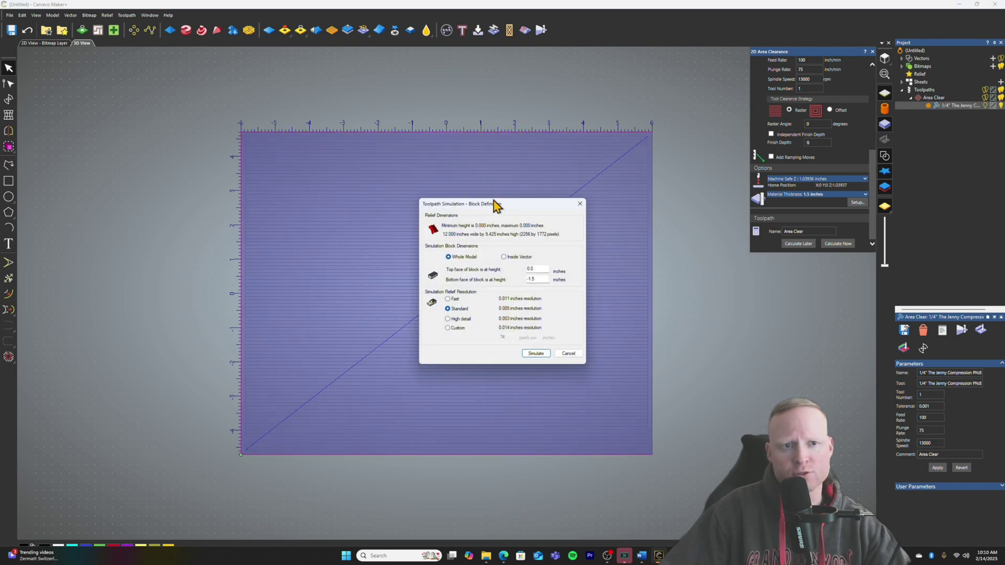
{"action": "left_click_drag", "start_coordinate": [494, 203], "coordinate": [141, 141]}
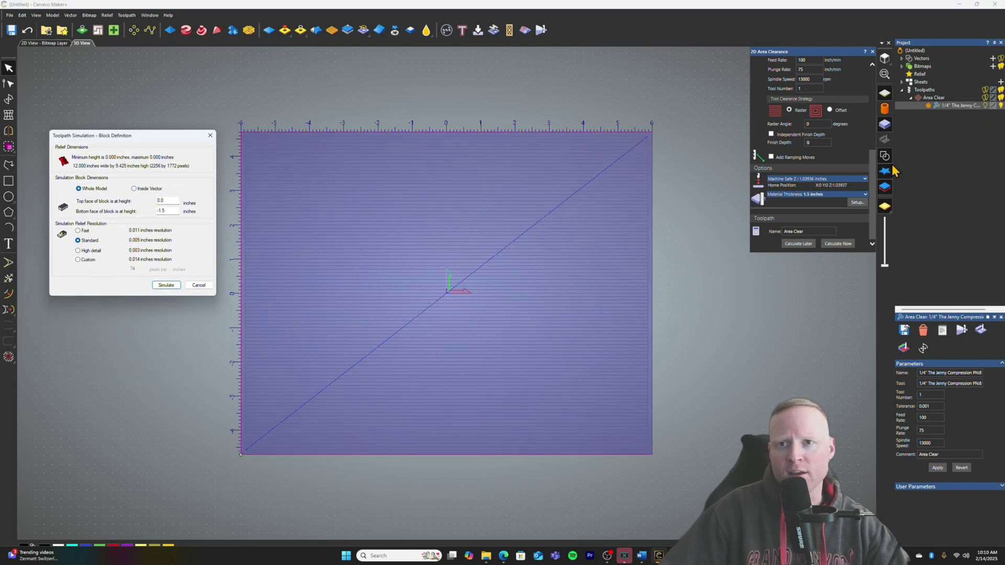
{"action": "left_click", "coordinate": [166, 285]}
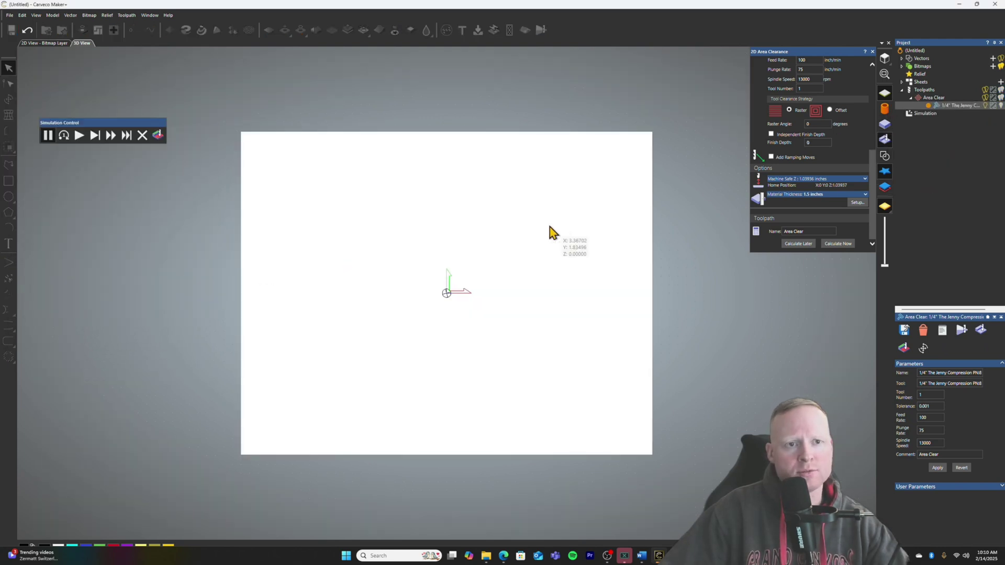
Show the simulated block wrapped as a cylinder and orbit it from several angles.
{"action": "left_click", "coordinate": [885, 108]}
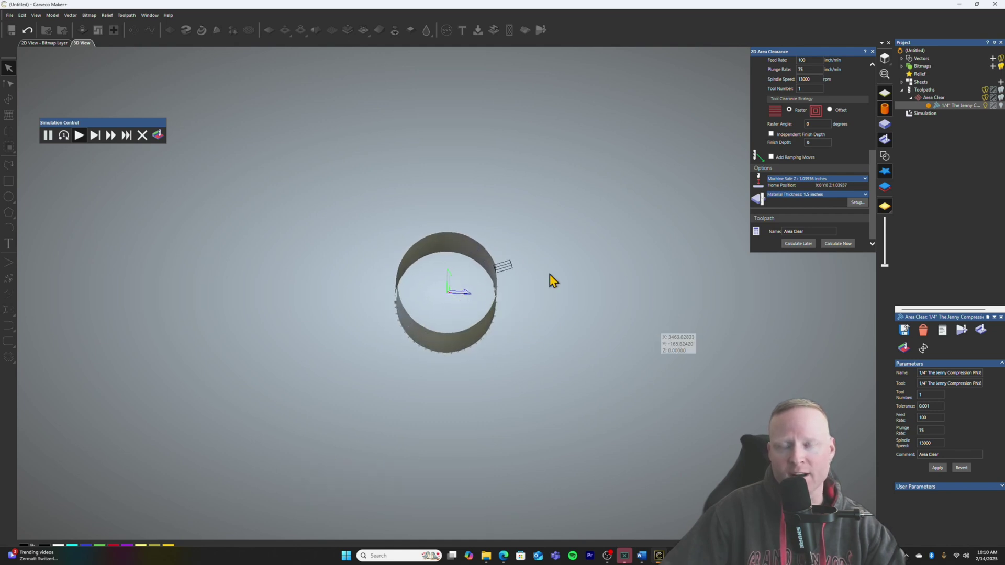
{"action": "scroll", "coordinate": [840, 147], "scroll_direction": "up", "scroll_amount": 5}
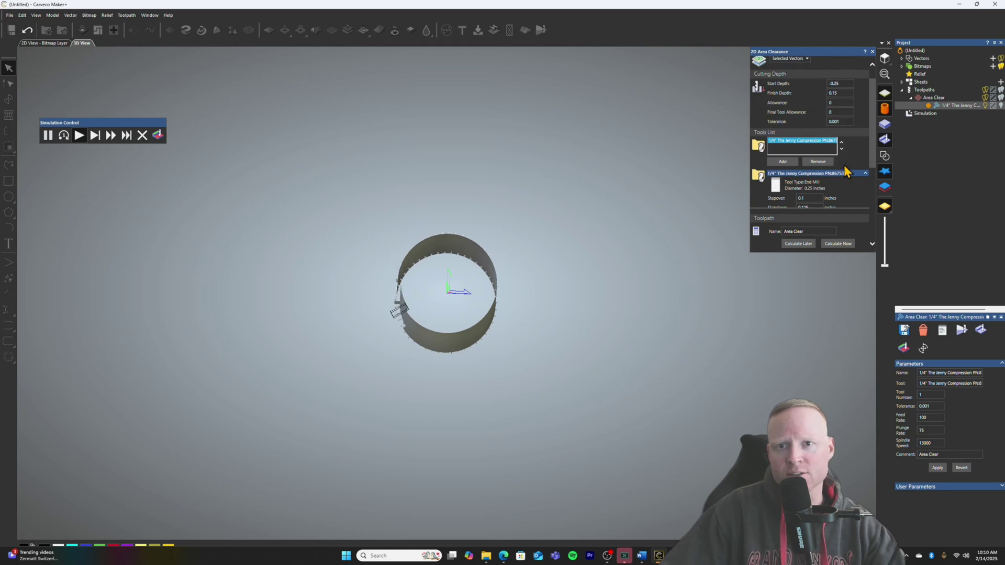
{"action": "scroll", "coordinate": [837, 170], "scroll_direction": "down", "scroll_amount": 3}
{"action": "scroll", "coordinate": [813, 169], "scroll_direction": "up", "scroll_amount": 3}
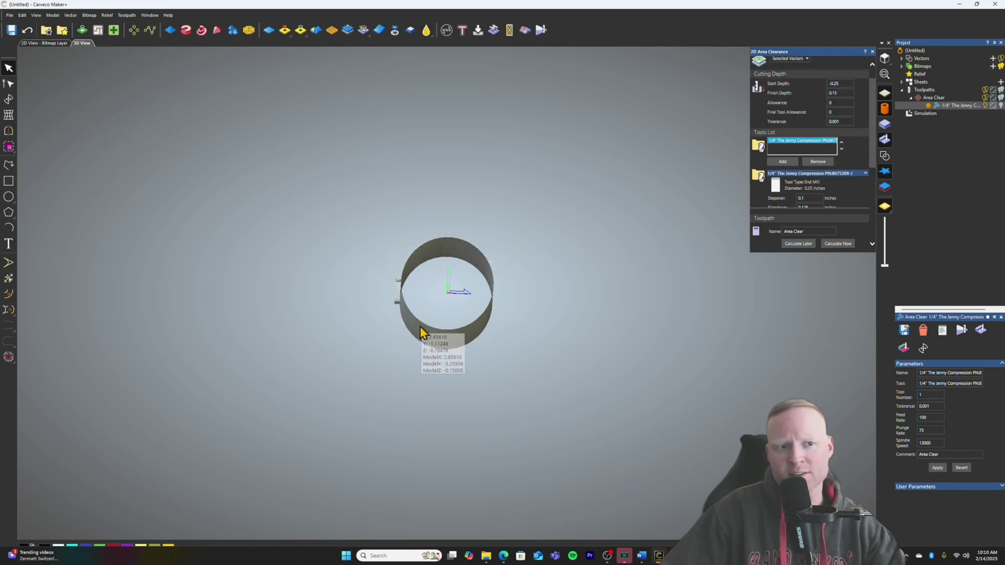
{"action": "left_click_drag", "start_coordinate": [420, 331], "coordinate": [463, 321]}
{"action": "left_click", "coordinate": [890, 112]}
{"action": "left_click_drag", "start_coordinate": [492, 236], "coordinate": [610, 299]}
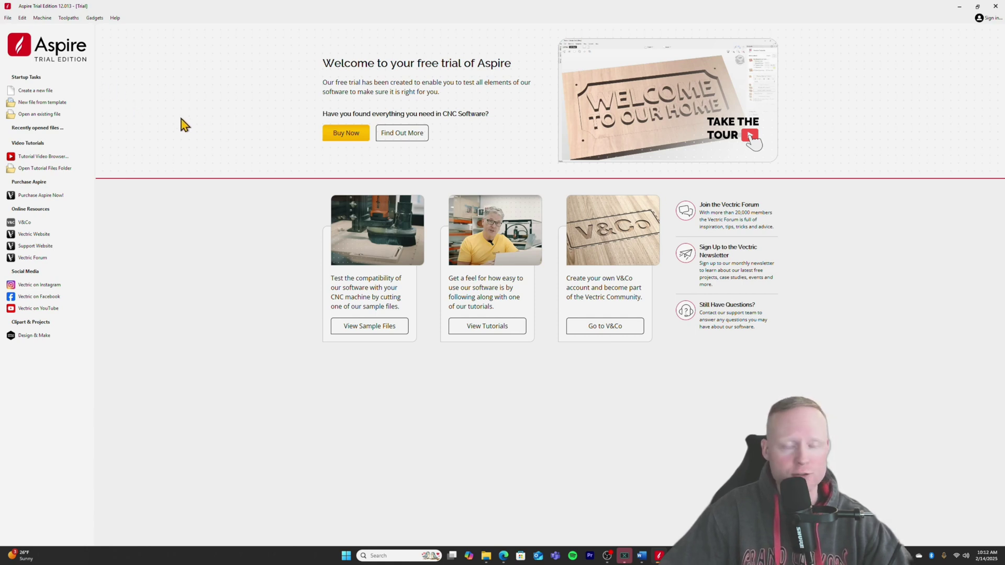
Create a rotary job with Length 12.0, Diameter 3.0 and Very High modelling resolution.
{"action": "left_click", "coordinate": [35, 90]}
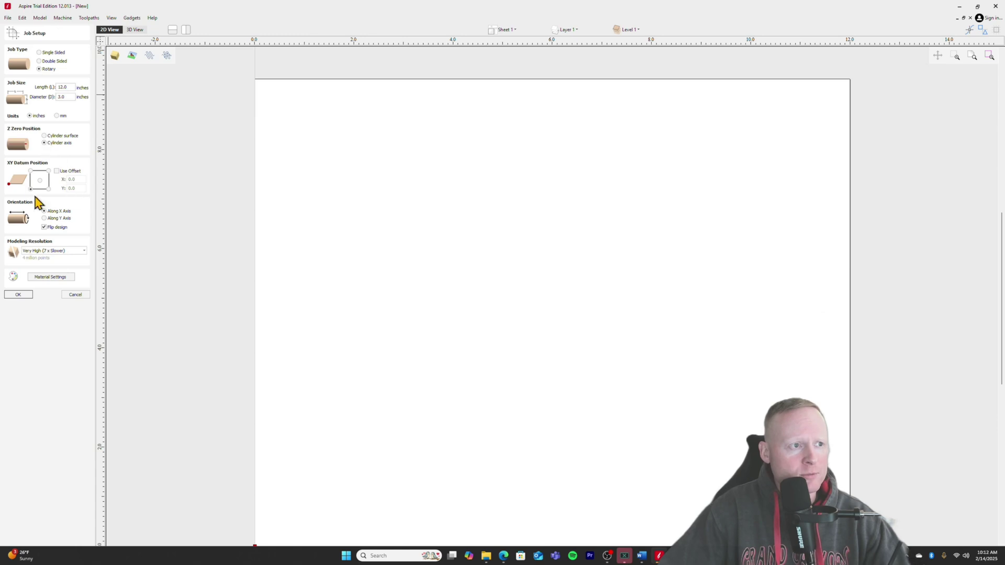
{"action": "left_click", "coordinate": [61, 251]}
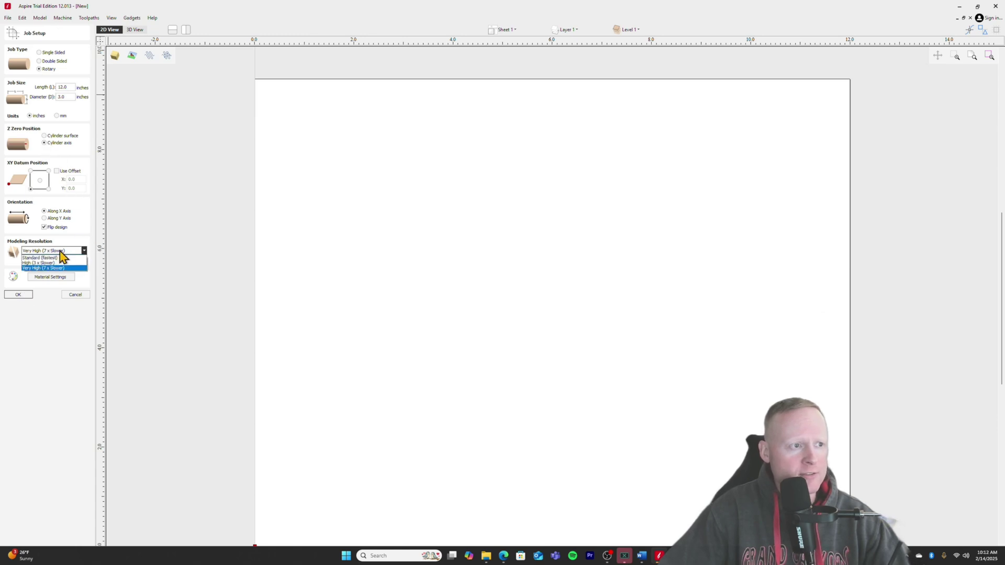
{"action": "left_click", "coordinate": [65, 252]}
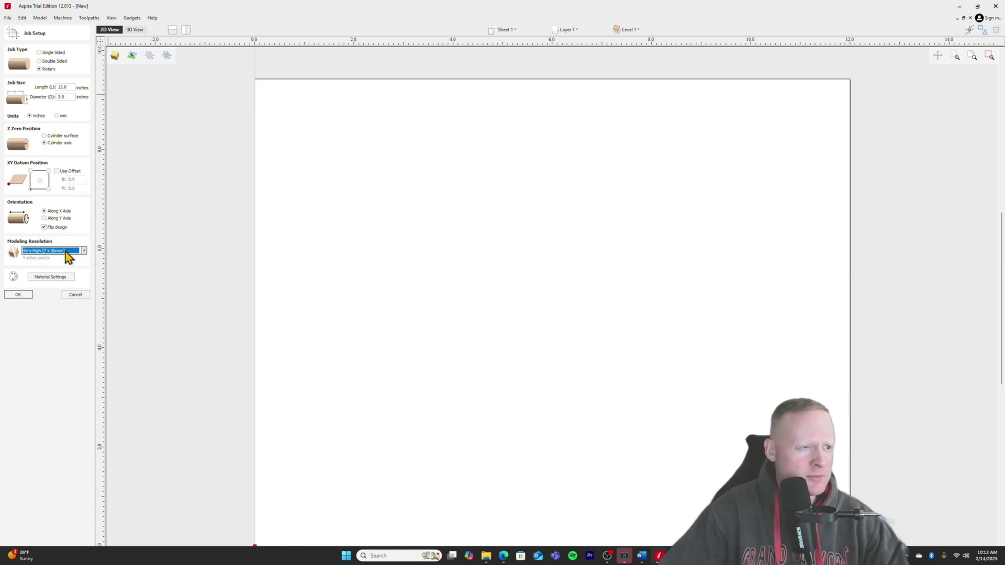
{"action": "left_click", "coordinate": [27, 295]}
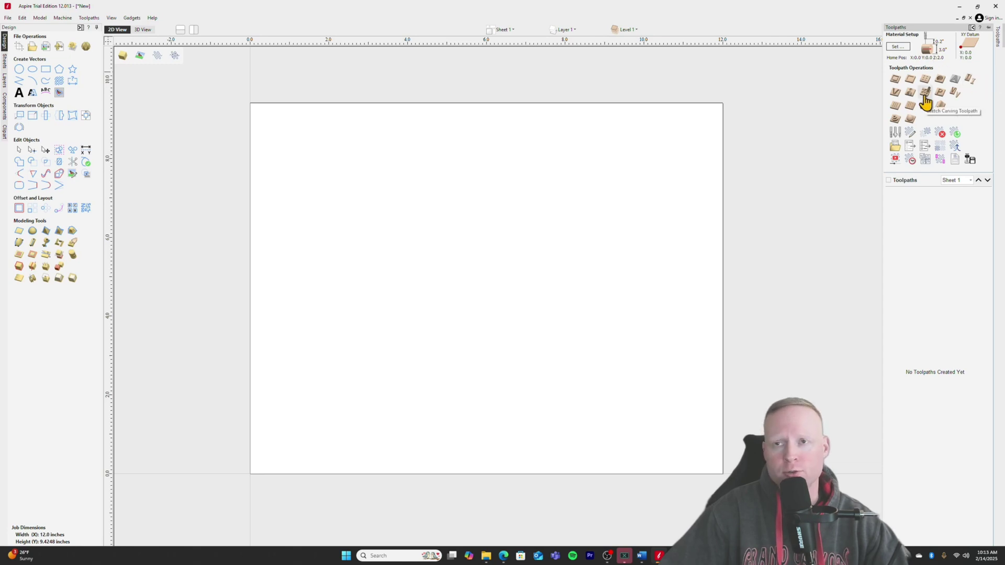
Confirm the material setup with Diameter 3.0 and Gap Outside Model 1.5.
{"action": "left_click", "coordinate": [898, 46]}
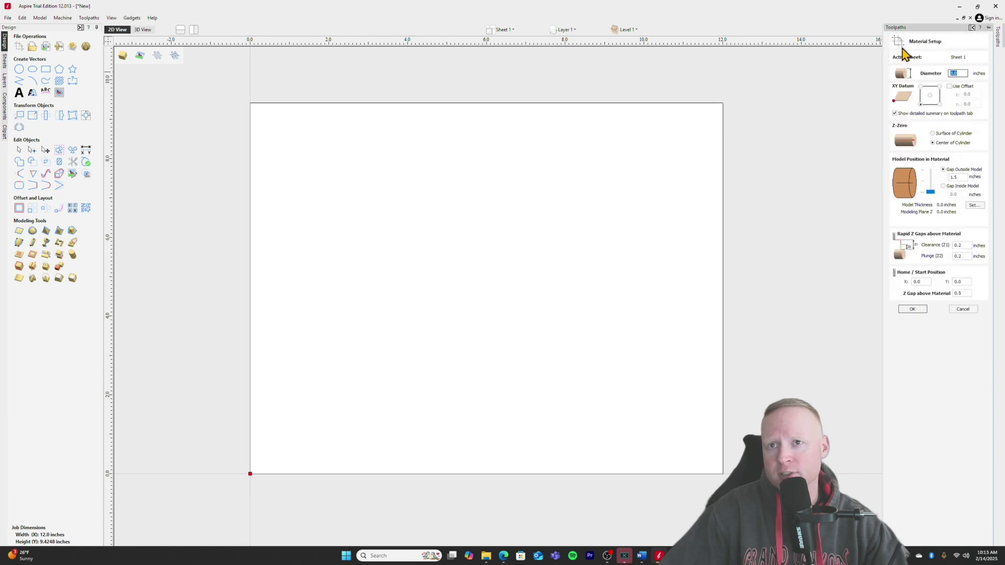
{"action": "left_click", "coordinate": [964, 73]}
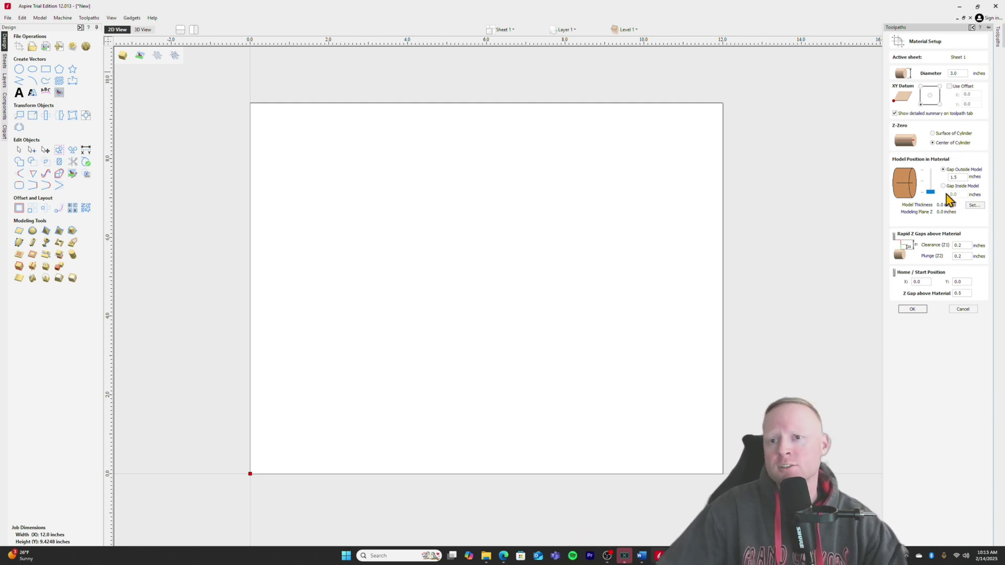
{"action": "left_click", "coordinate": [914, 310]}
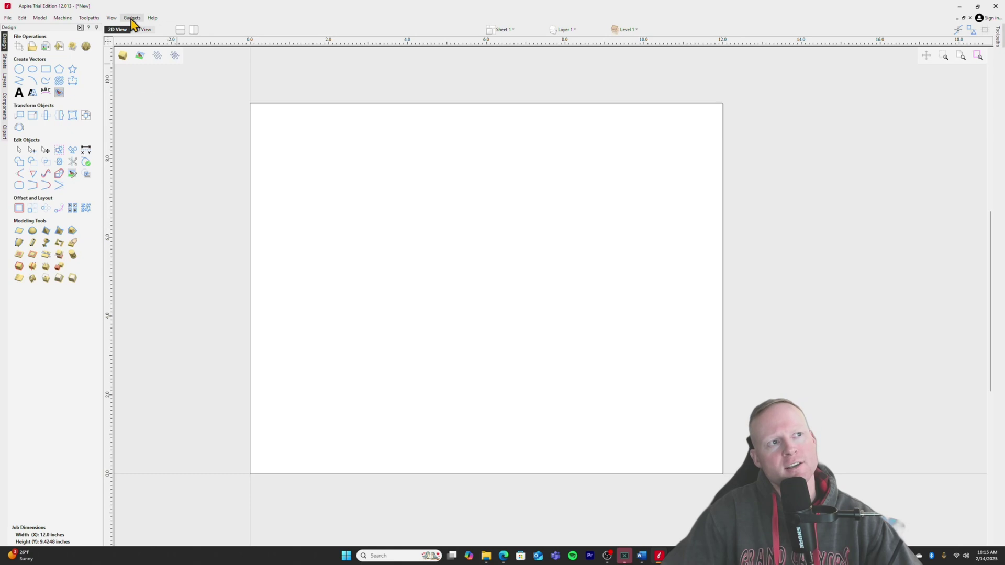
Launch the Create Rounding Toolpath gadget and set the square blank size to 4.
{"action": "left_click", "coordinate": [131, 19]}
{"action": "mouse_move", "coordinate": [159, 90]}
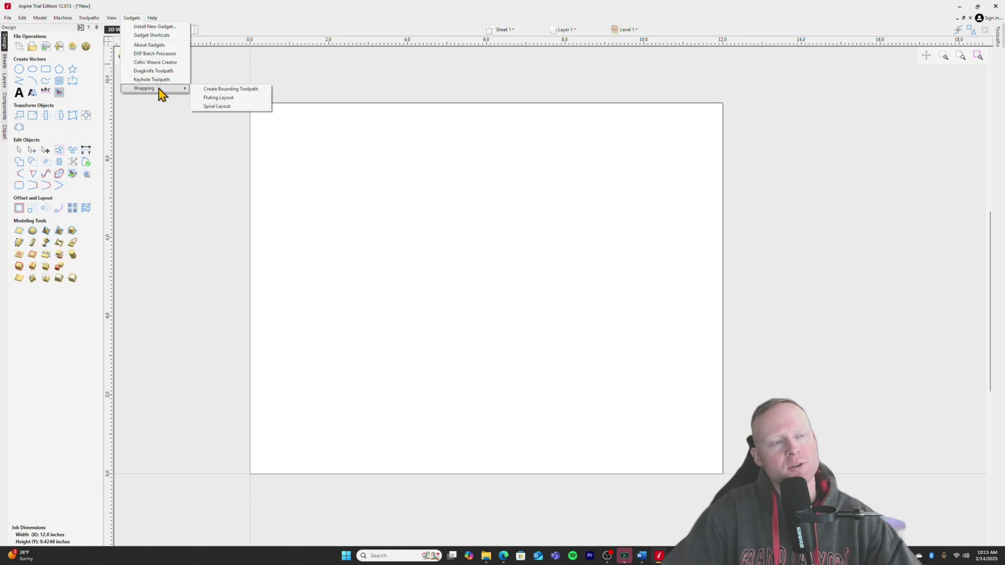
{"action": "left_click", "coordinate": [234, 90]}
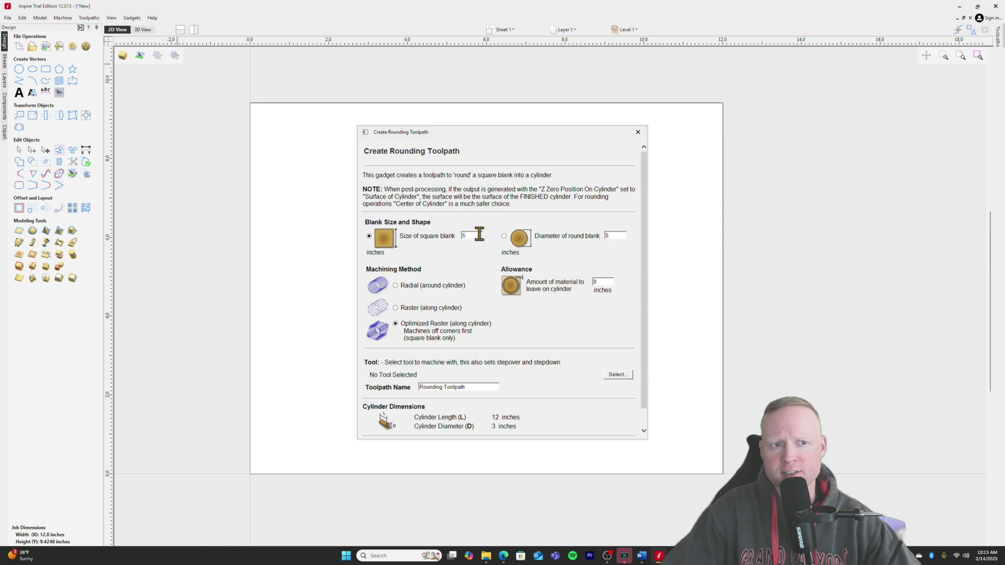
{"action": "double_click", "coordinate": [471, 237]}
{"action": "type", "text": "4"}
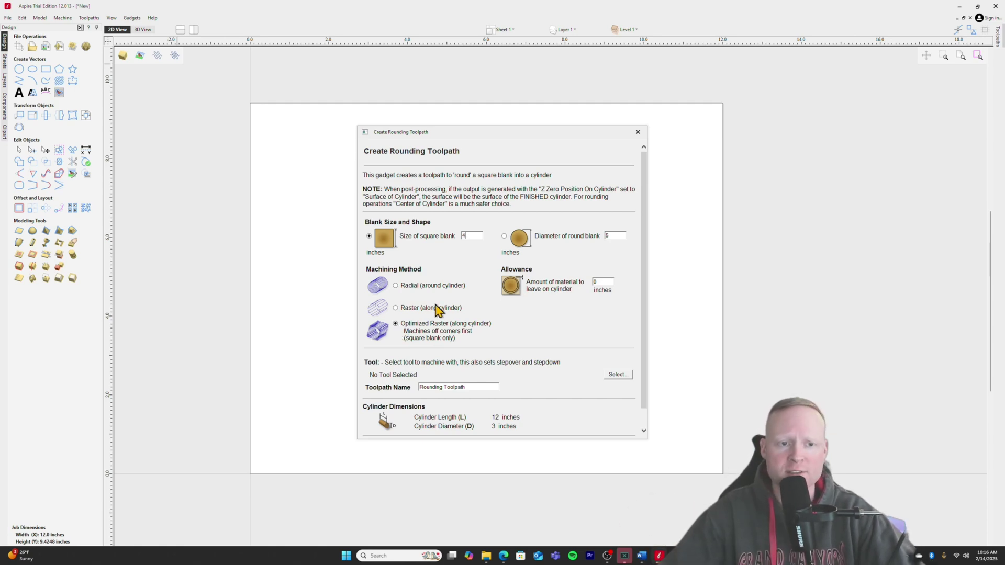
Choose End Mill (1/4") from the Tool Database as the rounding cutter.
{"action": "scroll", "coordinate": [619, 369], "scroll_direction": "down", "scroll_amount": 1}
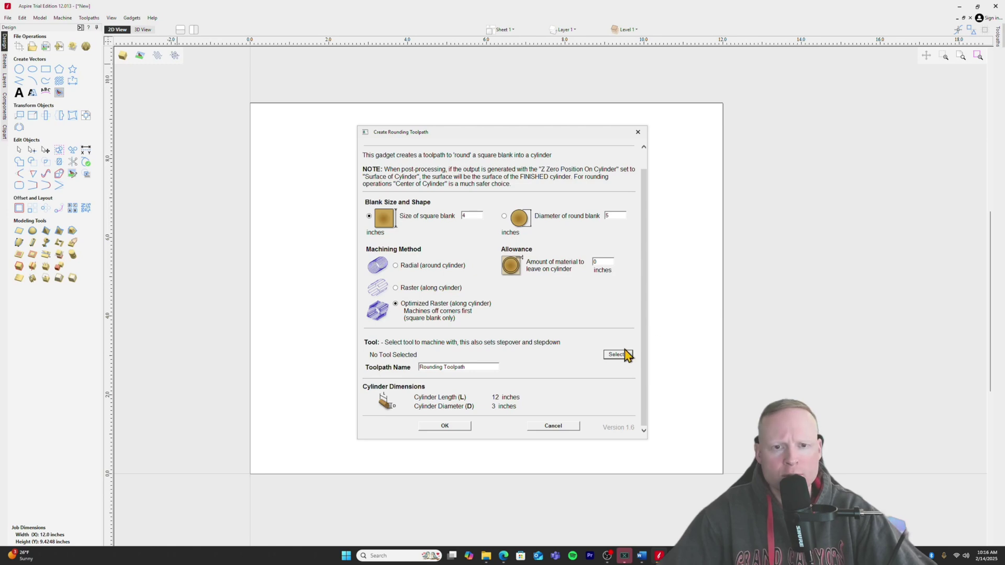
{"action": "left_click", "coordinate": [623, 355]}
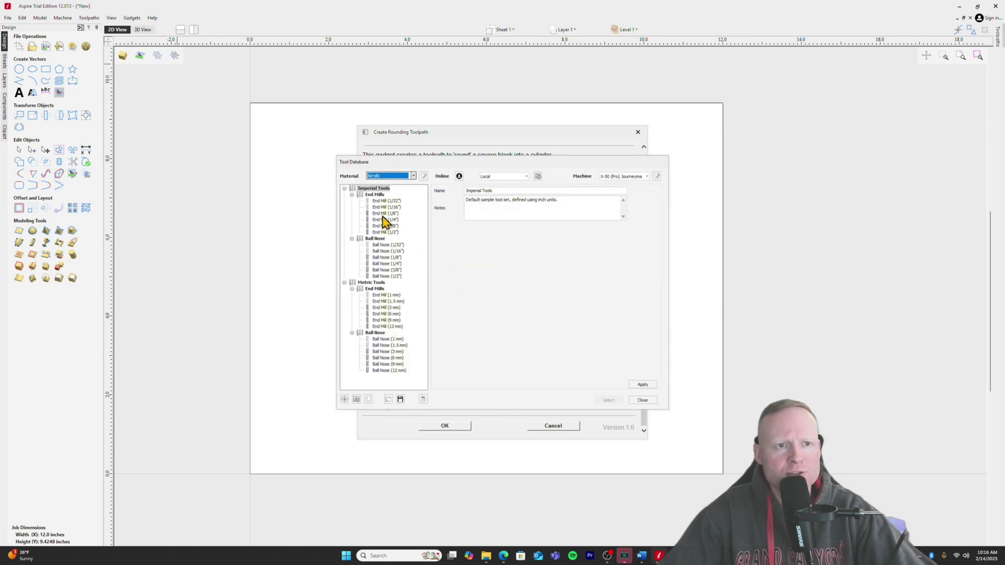
{"action": "left_click", "coordinate": [387, 220]}
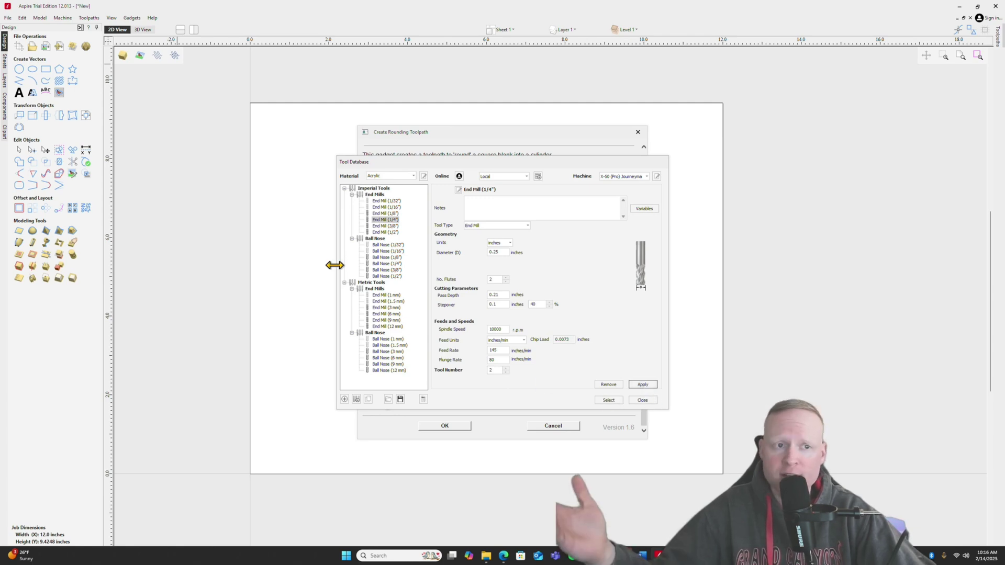
{"action": "left_click", "coordinate": [608, 402]}
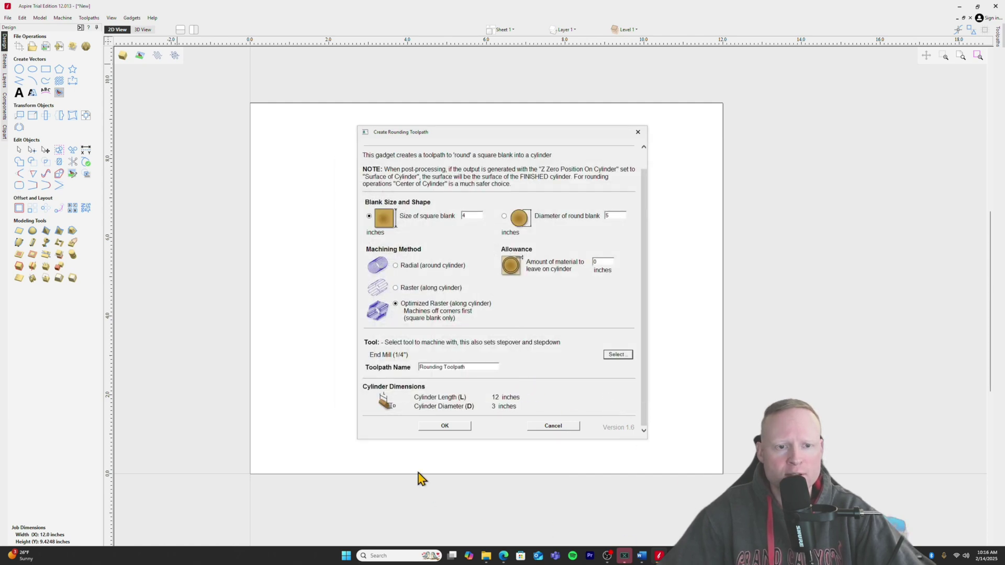
Calculate the Rounding Toolpath, then open its edit form to review and close it.
{"action": "left_click", "coordinate": [446, 426]}
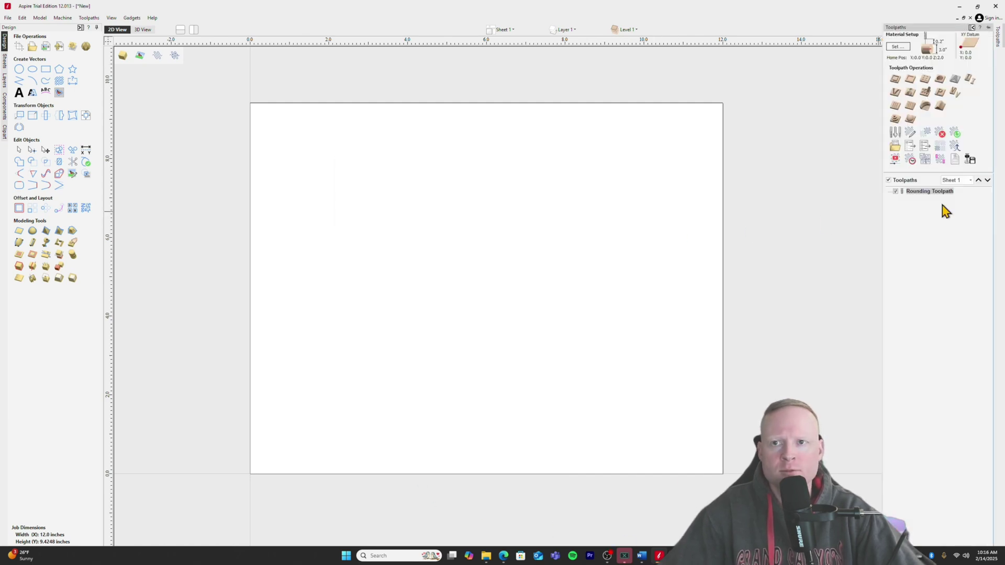
{"action": "mouse_move", "coordinate": [926, 198]}
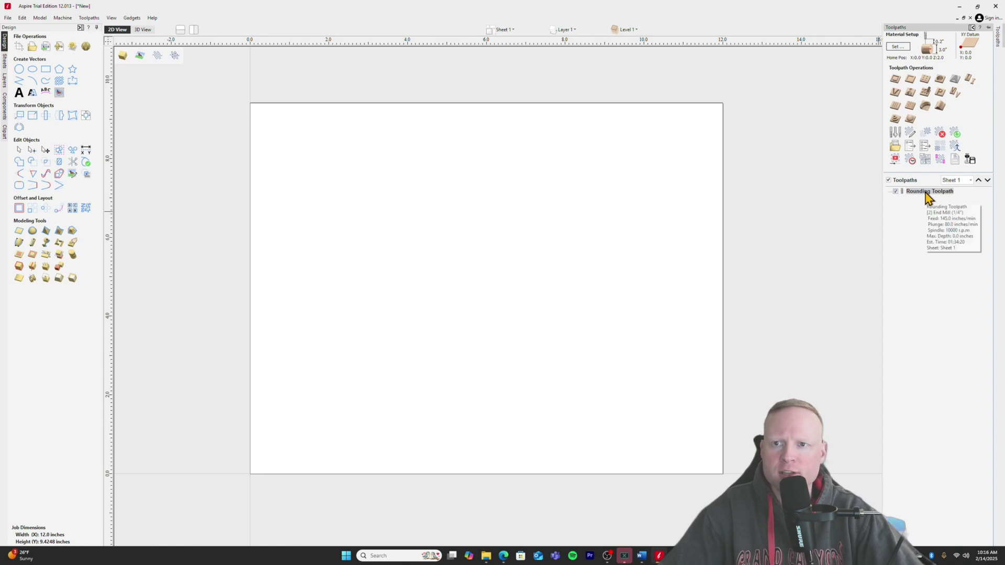
{"action": "right_click", "coordinate": [922, 198]}
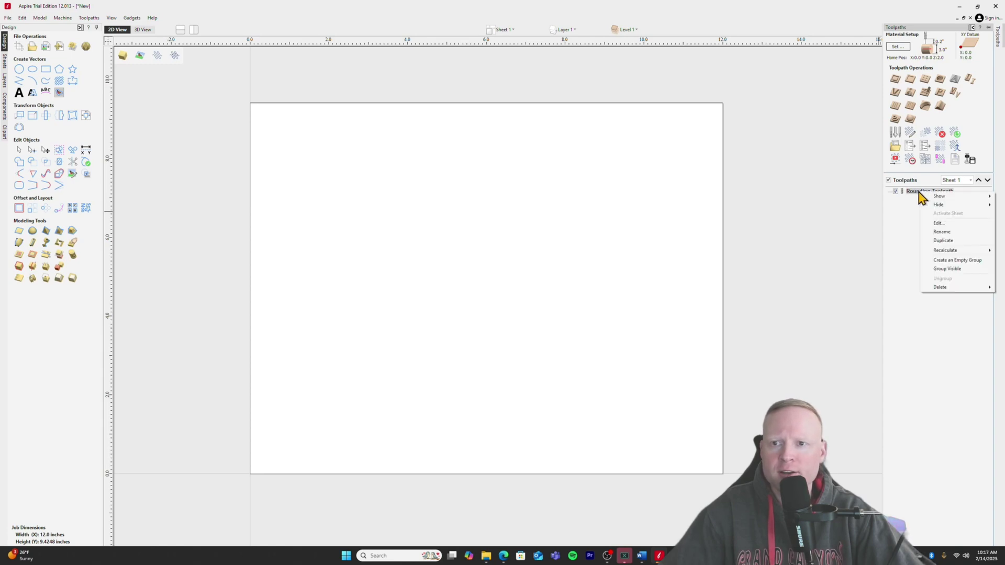
{"action": "left_click", "coordinate": [919, 197]}
{"action": "double_click", "coordinate": [918, 197]}
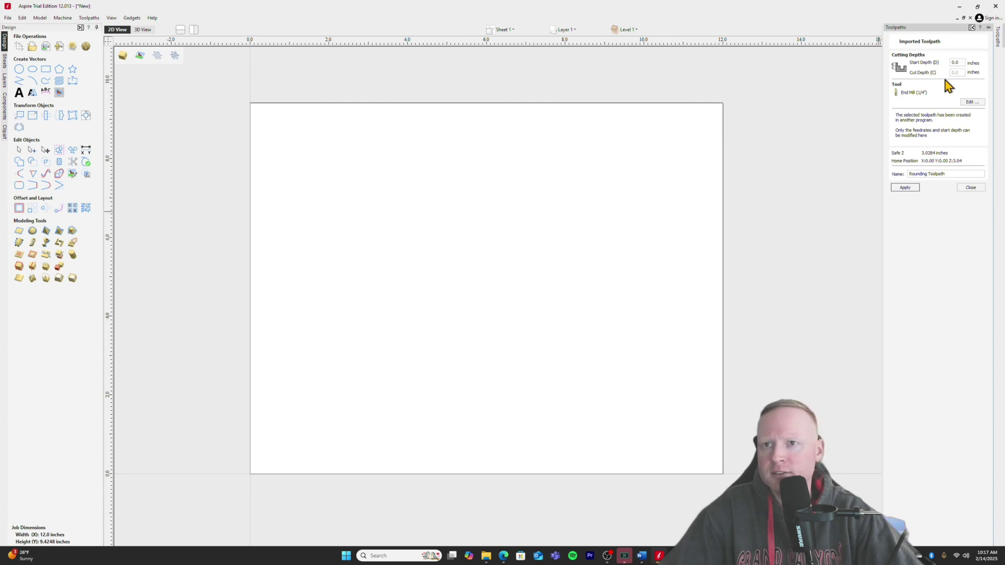
{"action": "left_click", "coordinate": [970, 188]}
{"action": "right_click", "coordinate": [935, 204]}
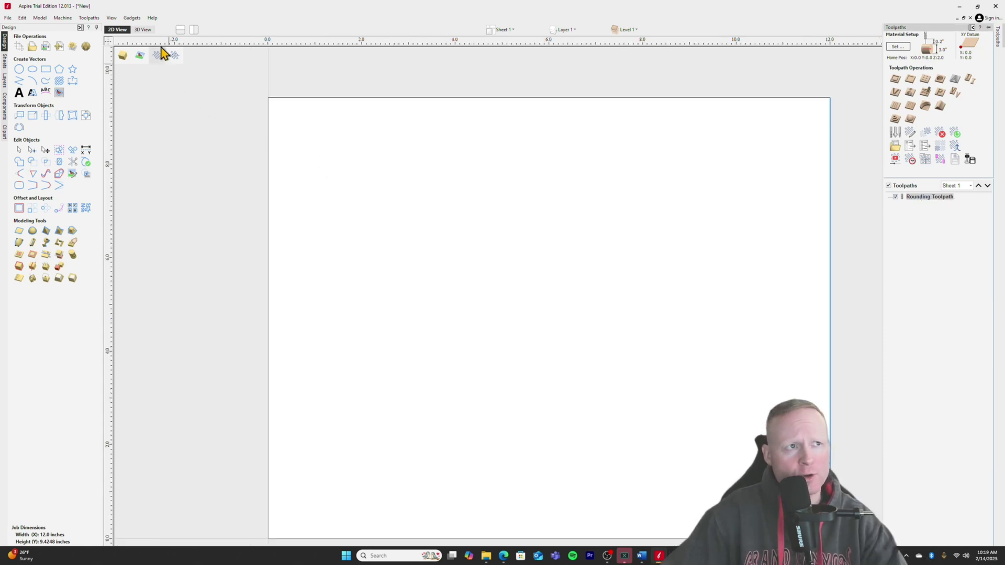
Switch to the 3D view and orbit around the rounding passes, including an end-on look.
{"action": "left_click", "coordinate": [144, 30]}
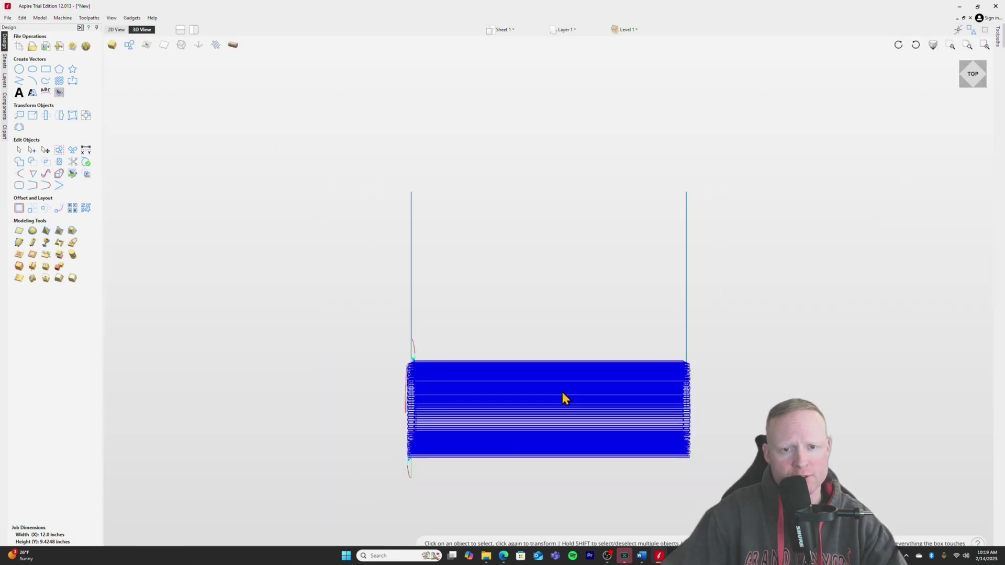
{"action": "scroll", "coordinate": [623, 500], "scroll_direction": "up", "scroll_amount": 1}
{"action": "left_click_drag", "start_coordinate": [356, 421], "coordinate": [575, 335]}
{"action": "mouse_move", "coordinate": [998, 40]}
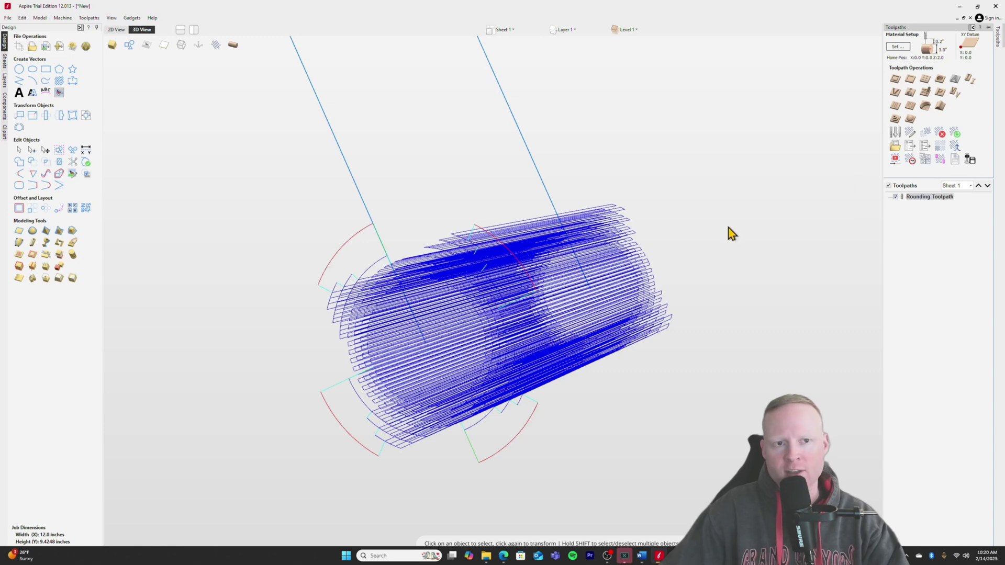
{"action": "left_click_drag", "start_coordinate": [731, 233], "coordinate": [618, 277]}
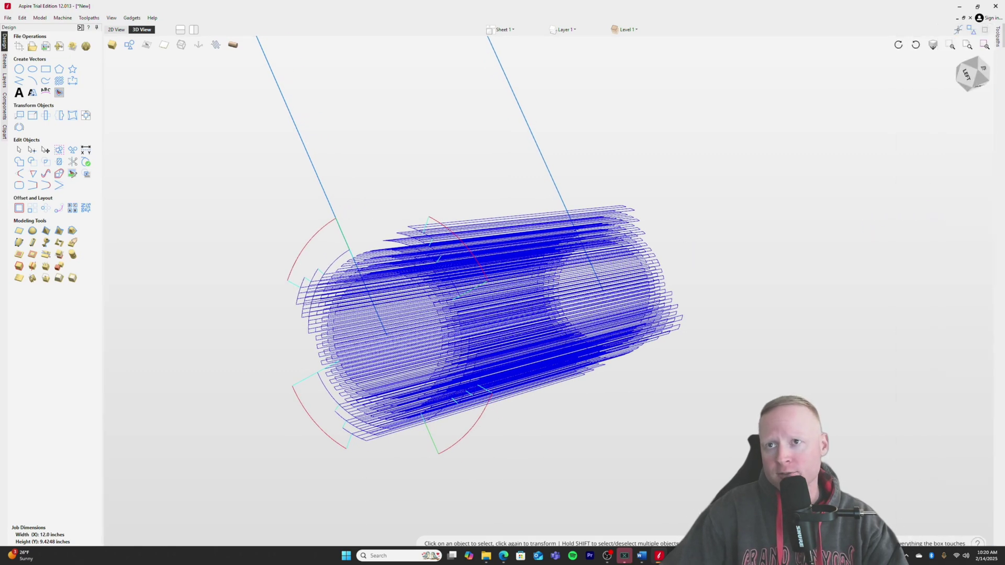
{"action": "mouse_move", "coordinate": [998, 38]}
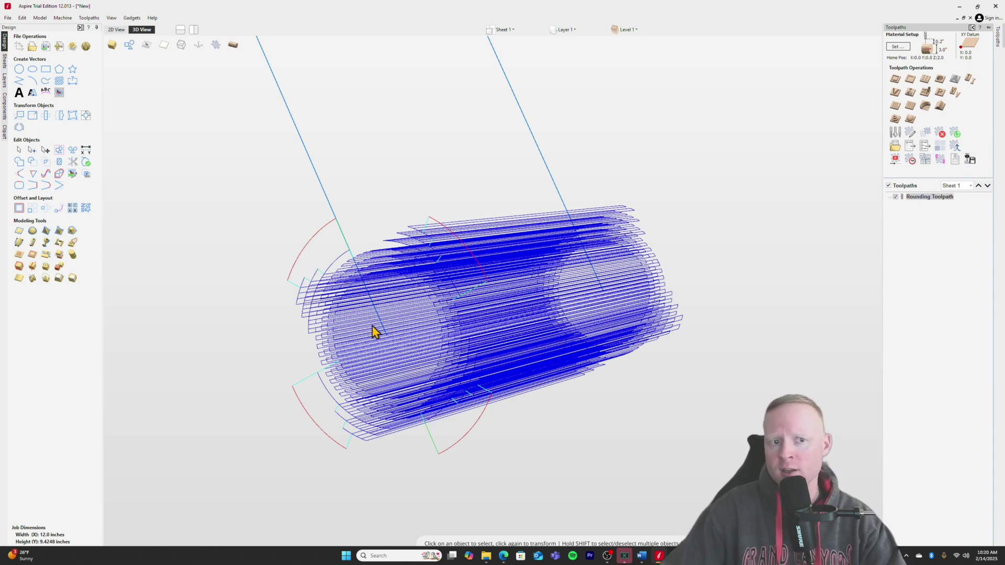
{"action": "left_click_drag", "start_coordinate": [375, 330], "coordinate": [179, 130]}
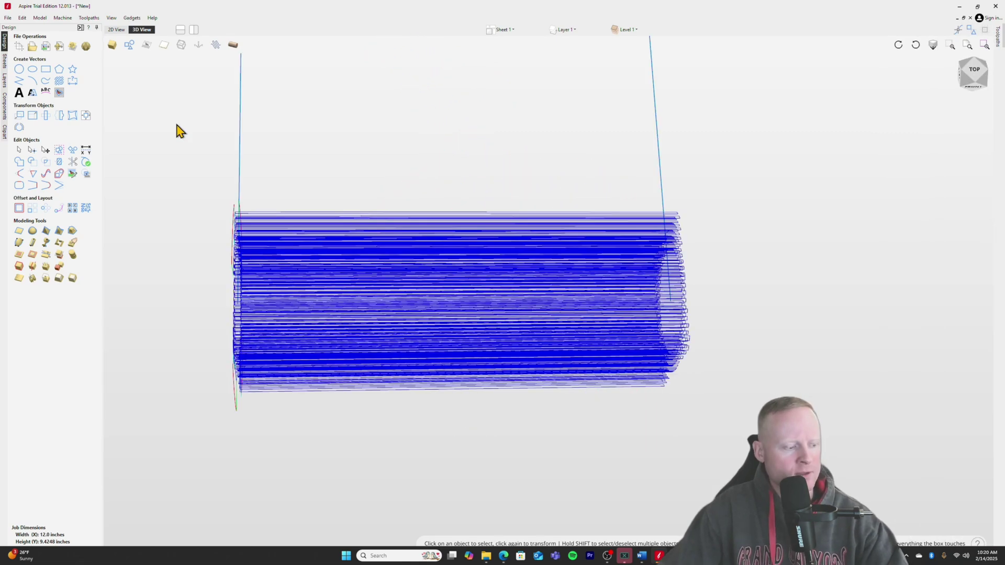
{"action": "left_click_drag", "start_coordinate": [482, 274], "coordinate": [669, 307]}
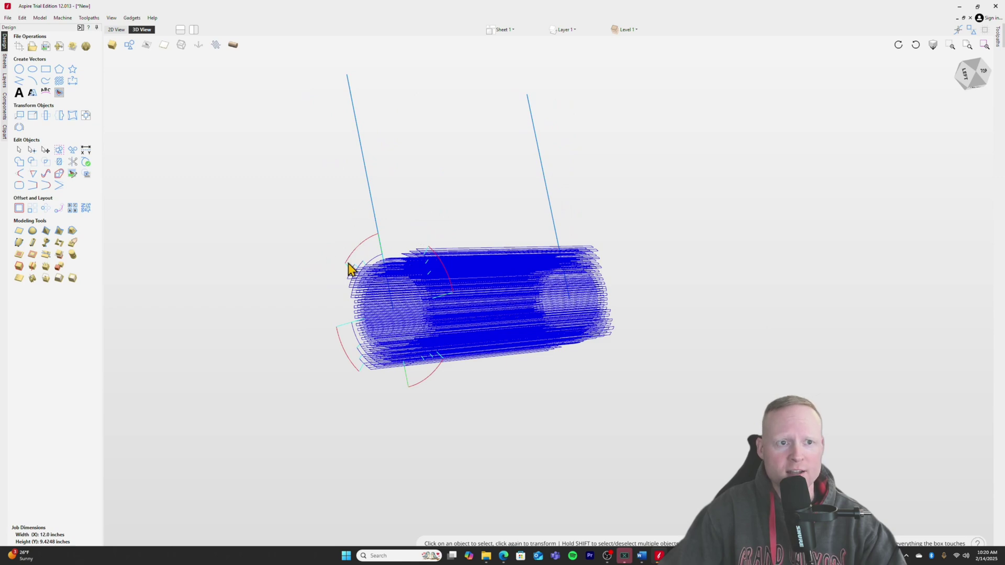
{"action": "left_click_drag", "start_coordinate": [351, 270], "coordinate": [262, 323]}
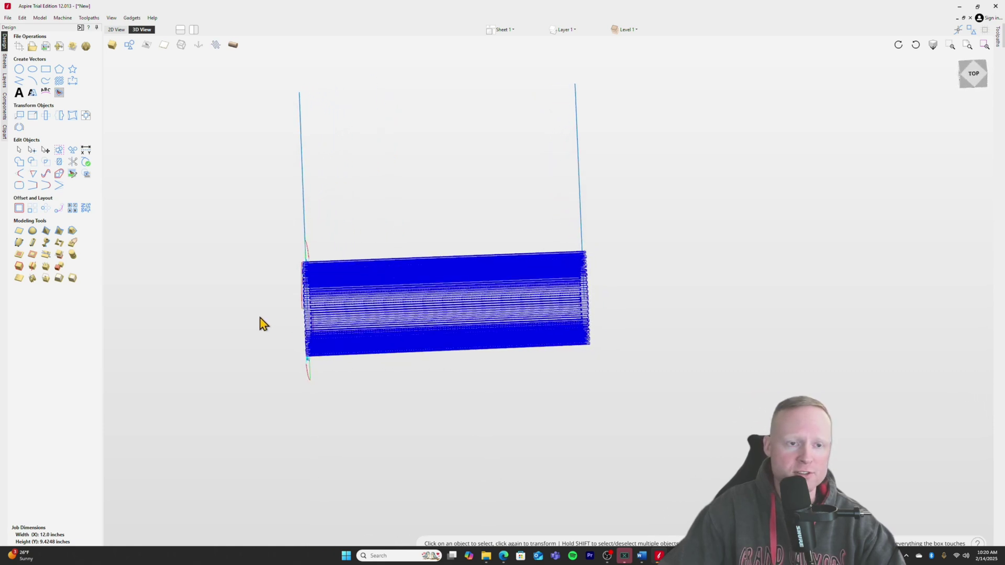
{"action": "left_click_drag", "start_coordinate": [603, 309], "coordinate": [426, 325]}
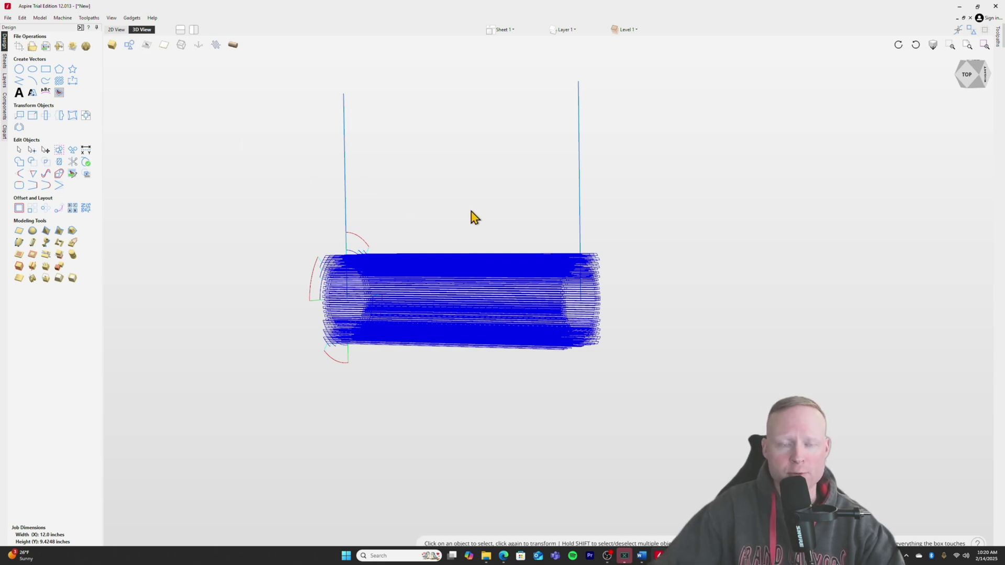
{"action": "left_click", "coordinate": [7, 18]}
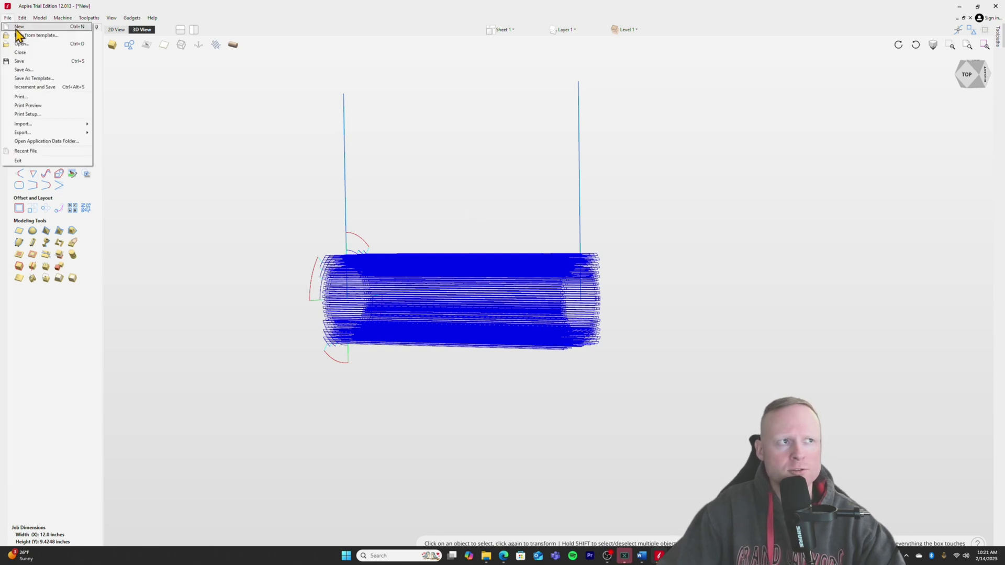
Start a new job, answer the save prompt, and accept a 12-inch, 3-inch-diameter rotary setup.
{"action": "left_click", "coordinate": [16, 29]}
{"action": "left_click", "coordinate": [504, 305]}
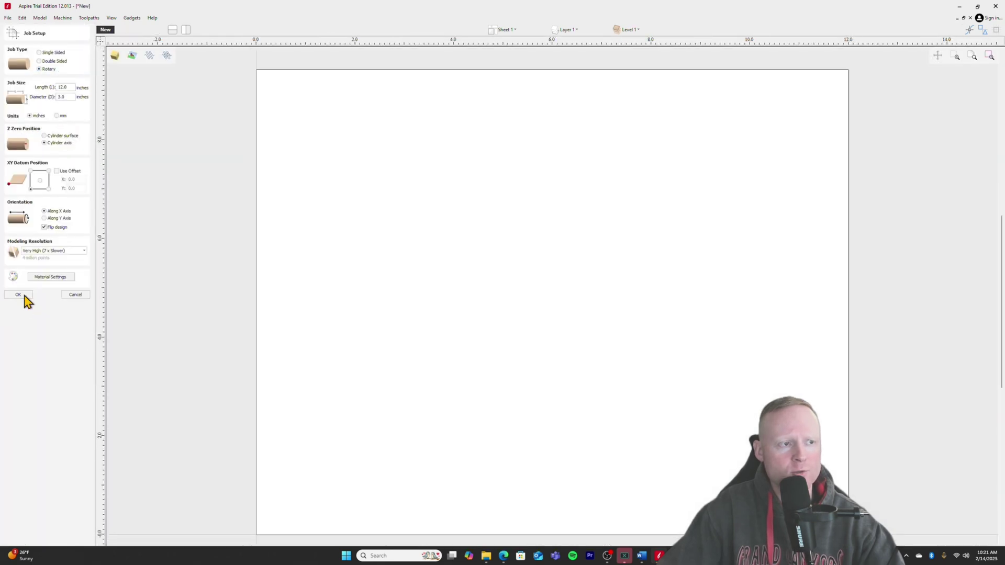
{"action": "left_click", "coordinate": [19, 296]}
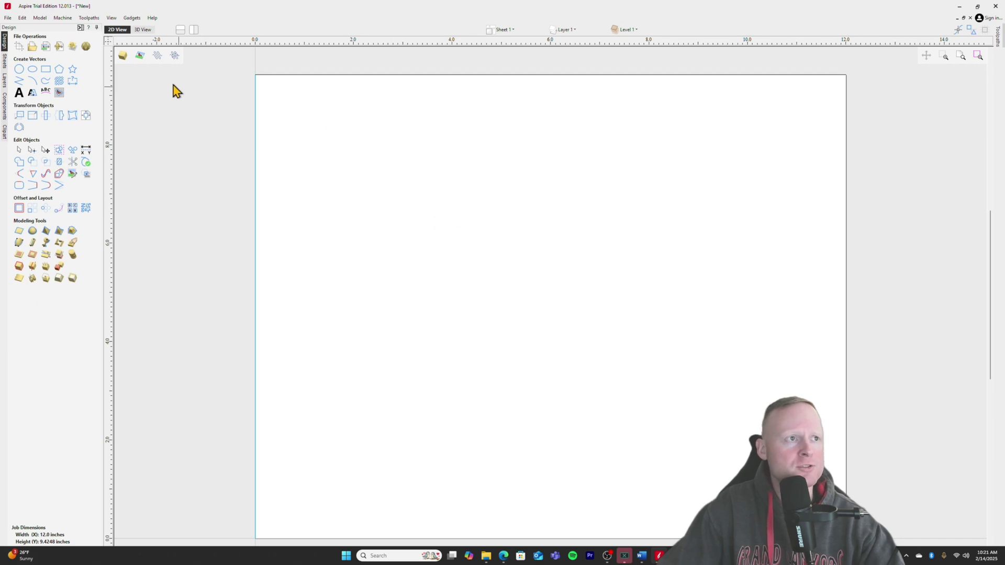
Import the Skull_v1.stl 3D model into the rotary job.
{"action": "left_click", "coordinate": [60, 47]}
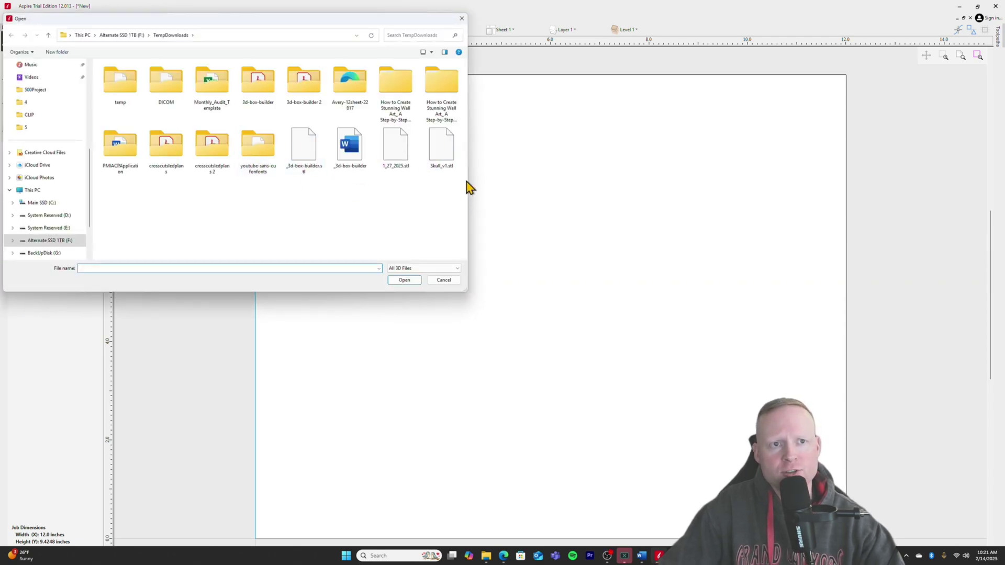
{"action": "left_click", "coordinate": [442, 151]}
{"action": "left_click", "coordinate": [406, 282]}
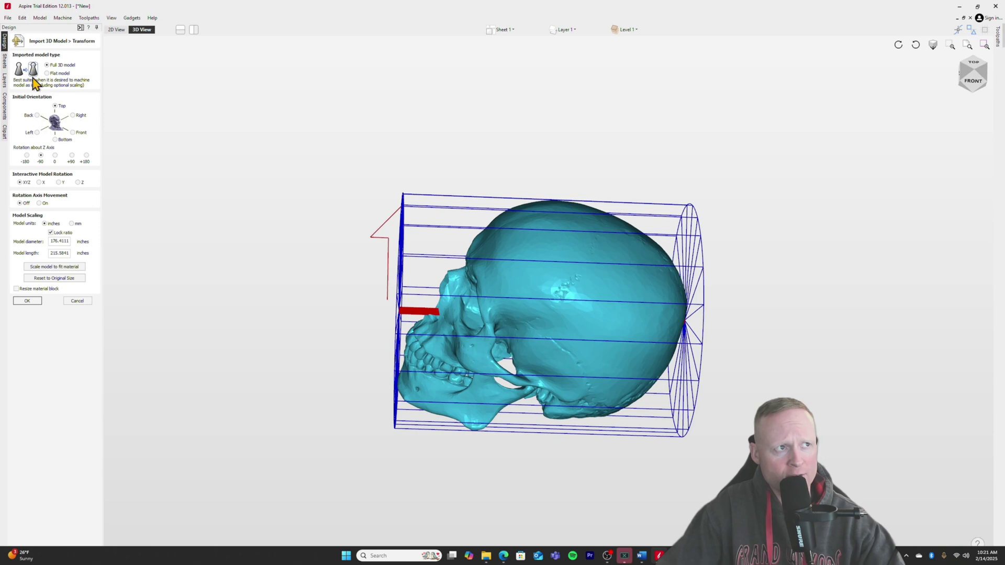
Try the Rotation about Z Axis options (+90, 180) for a front-facing skull.
{"action": "left_click", "coordinate": [55, 156]}
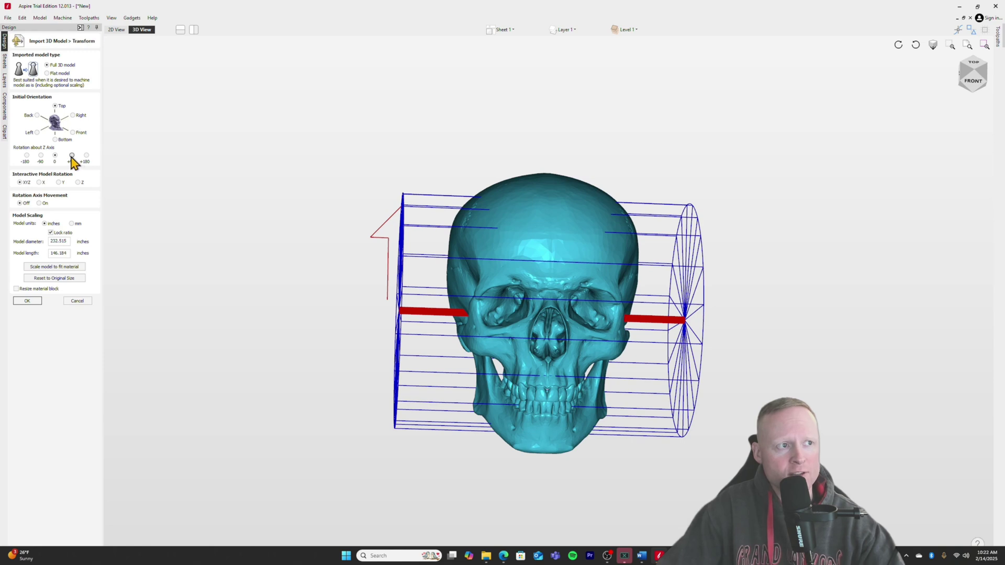
{"action": "left_click", "coordinate": [72, 156]}
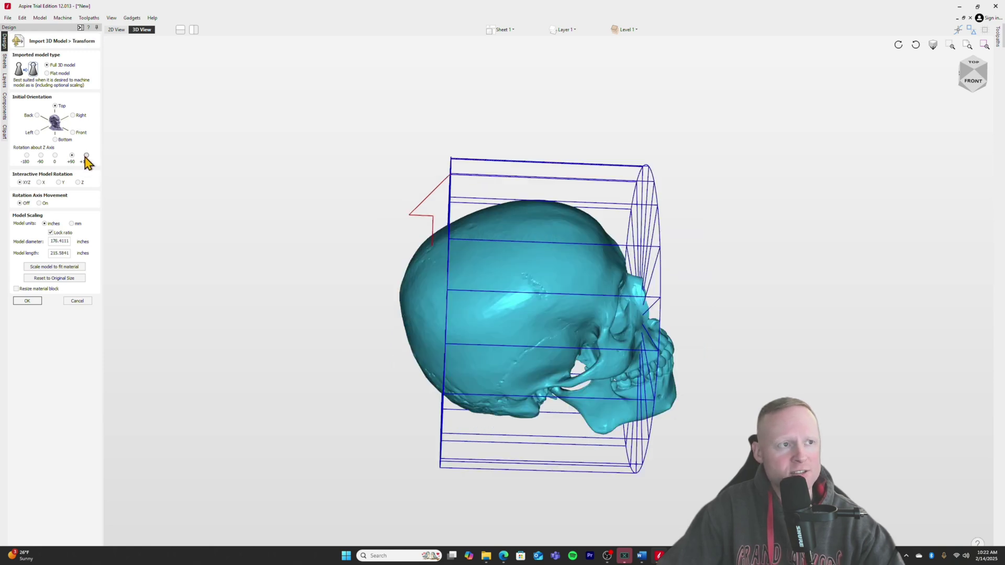
{"action": "left_click", "coordinate": [86, 156]}
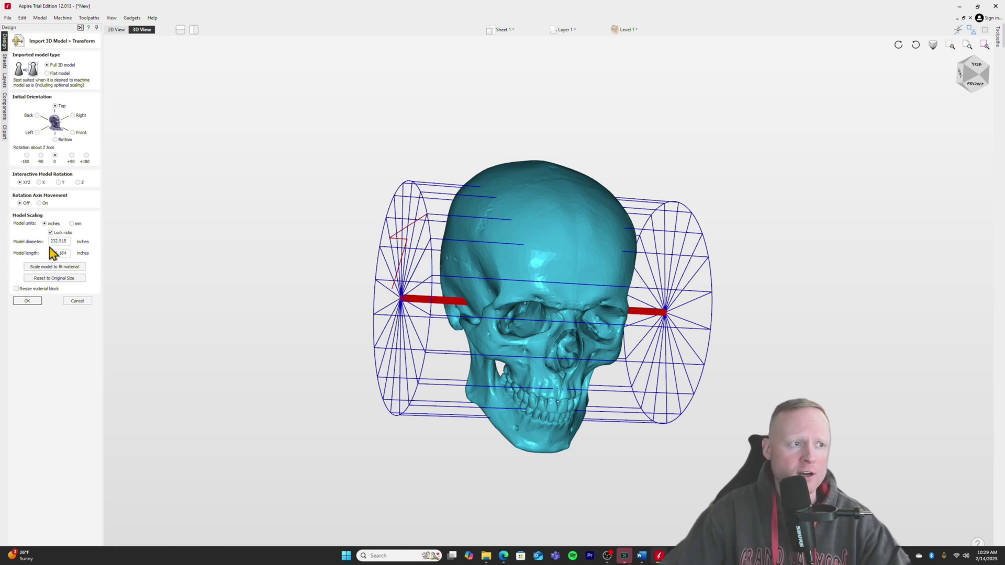
Scale the skull to a 3-inch model diameter, check it from an angle, and accept the import.
{"action": "double_click", "coordinate": [63, 241]}
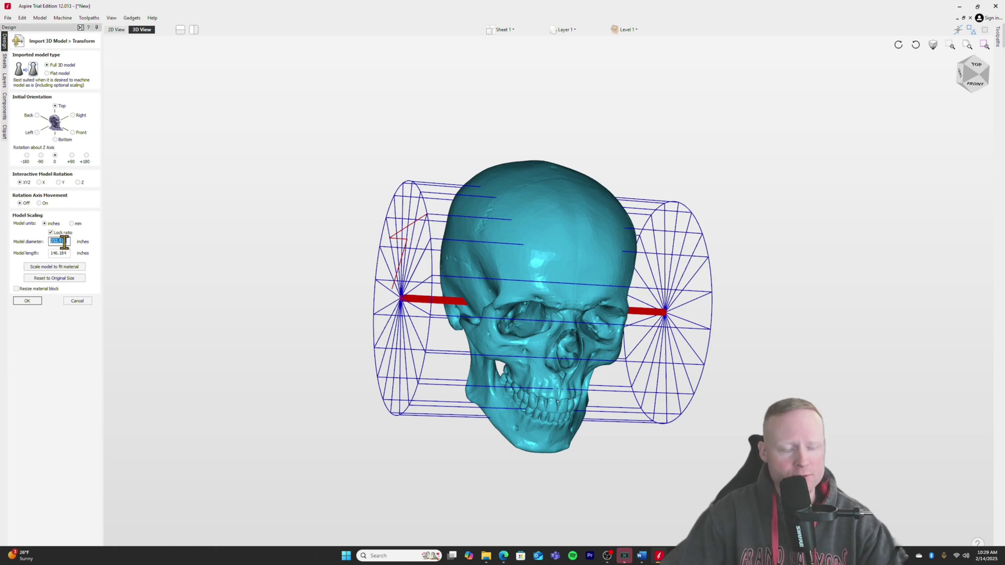
{"action": "type", "text": "2"}
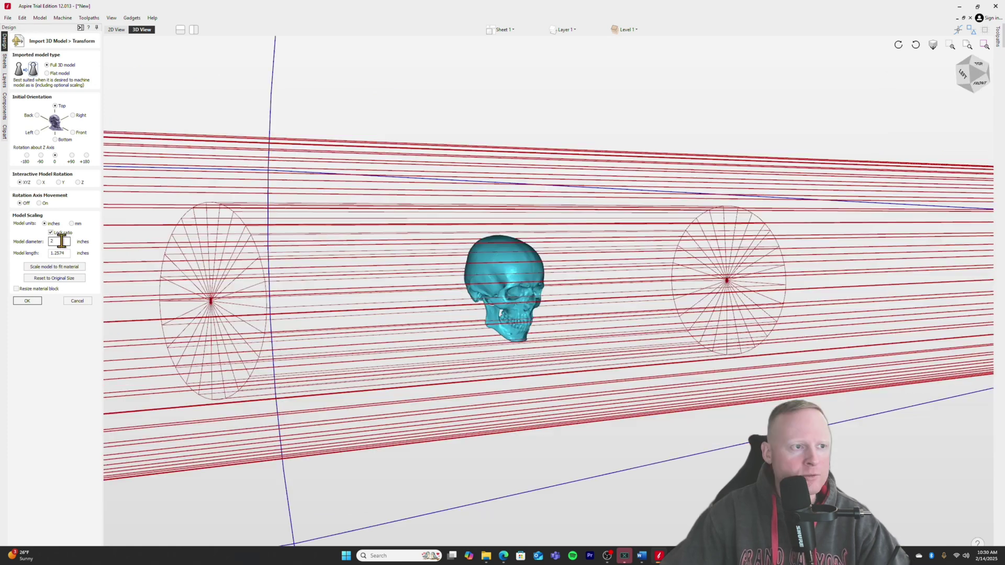
{"action": "key", "text": "Return"}
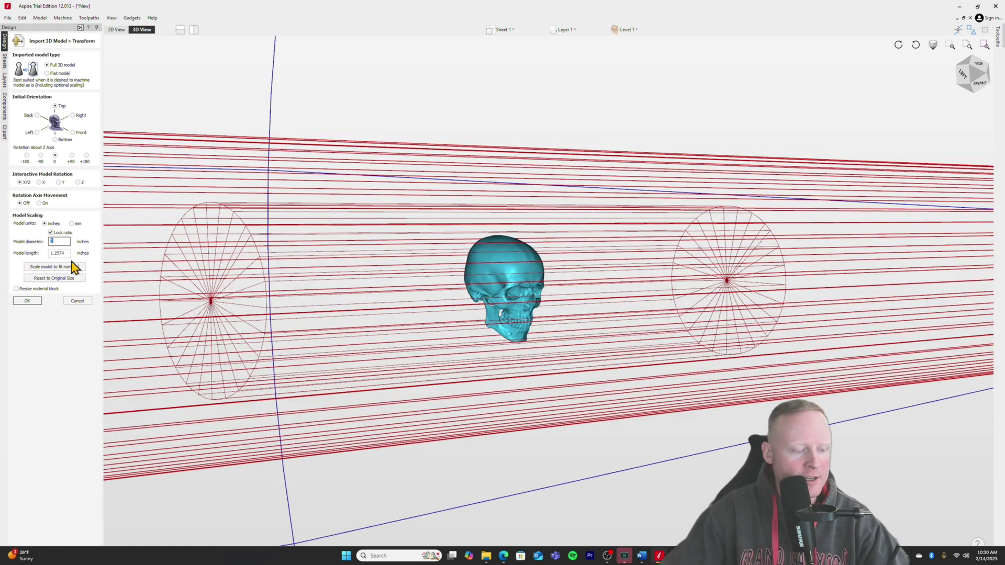
{"action": "type", "text": "3"}
{"action": "left_click_drag", "start_coordinate": [415, 337], "coordinate": [522, 320]}
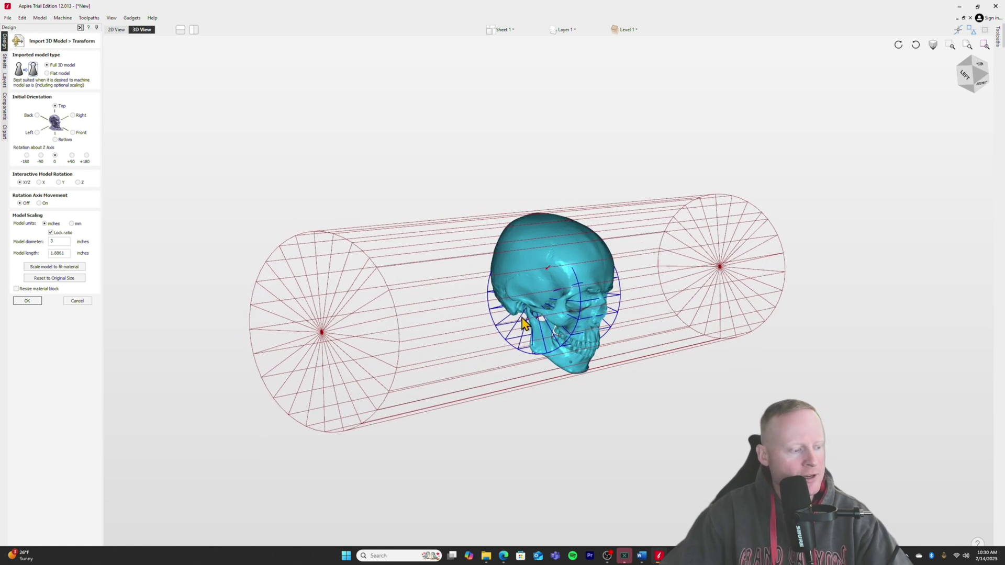
{"action": "left_click", "coordinate": [26, 301]}
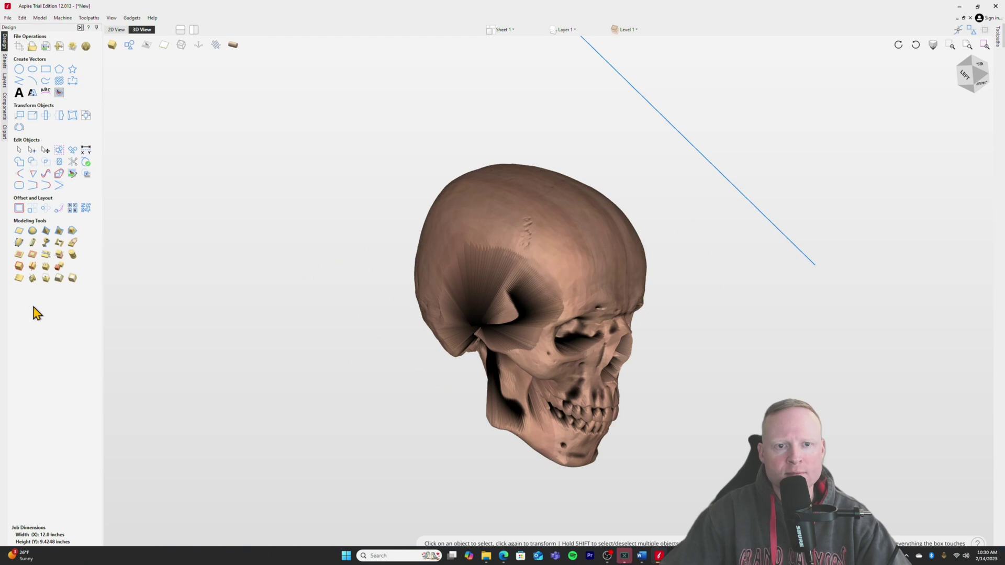
Calculate the 3D Roughing 1 toolpath, inspect its passes, and close the preview form.
{"action": "left_click", "coordinate": [1000, 42]}
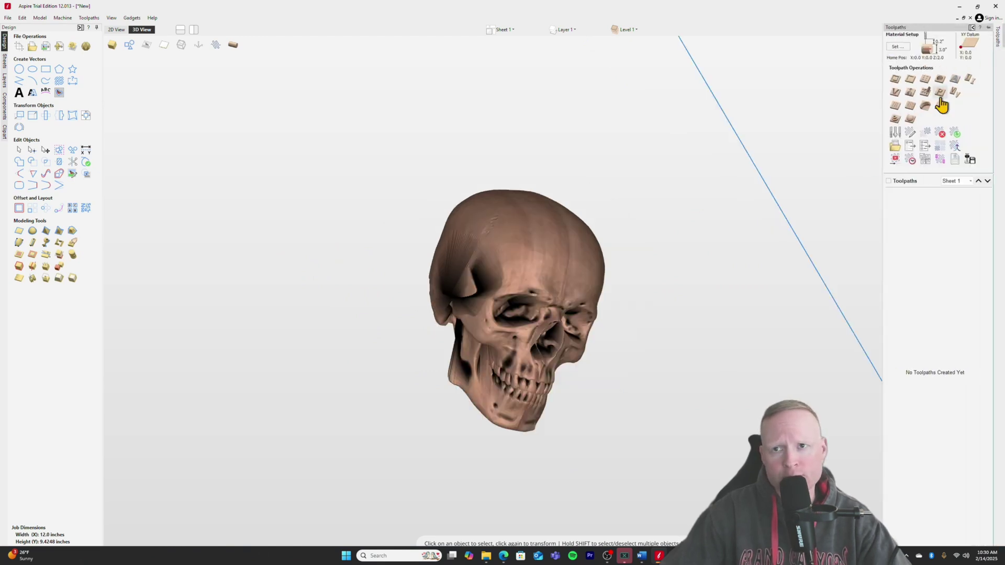
{"action": "left_click", "coordinate": [896, 121]}
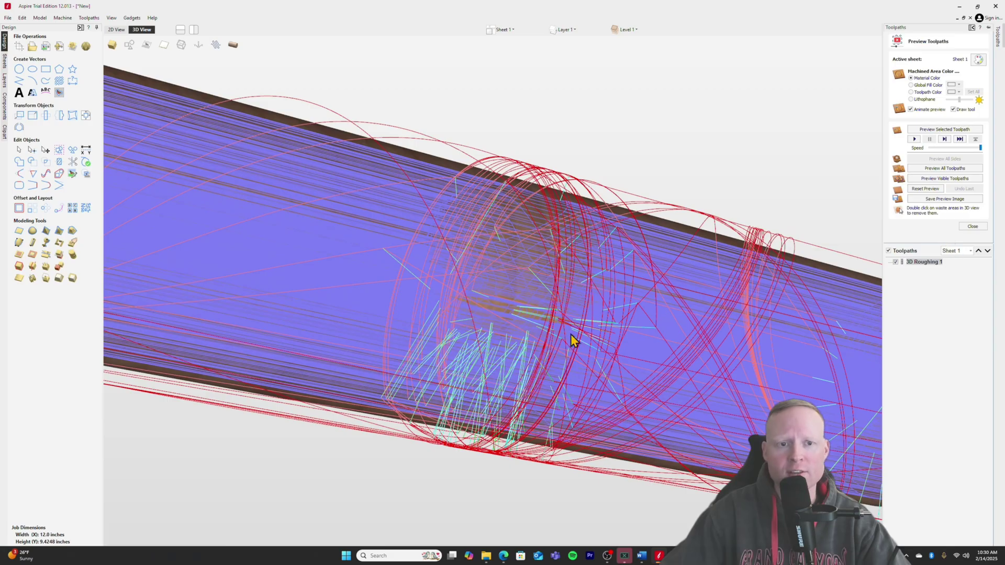
{"action": "left_click_drag", "start_coordinate": [490, 324], "coordinate": [507, 369]}
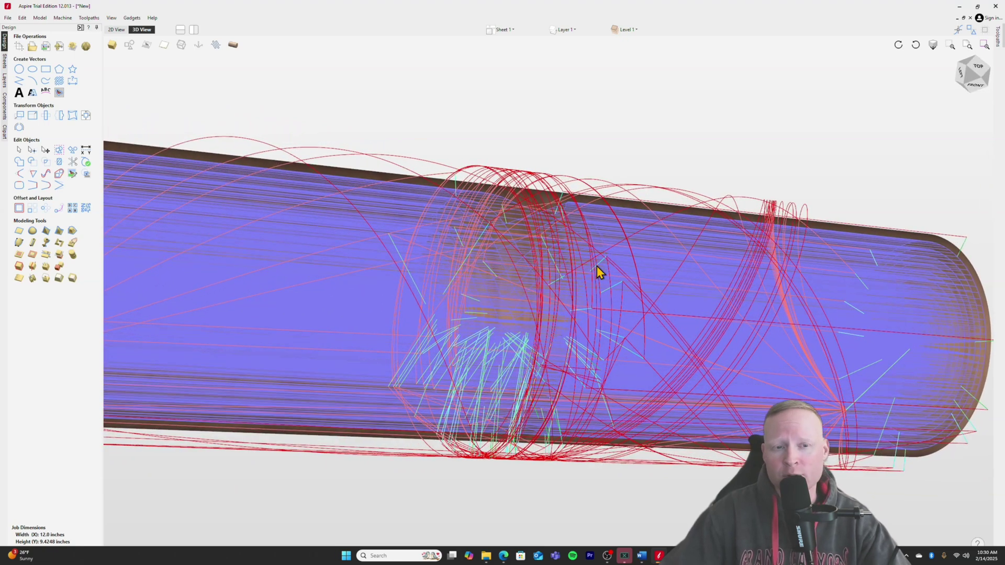
{"action": "scroll", "coordinate": [551, 299], "scroll_direction": "down", "scroll_amount": 5}
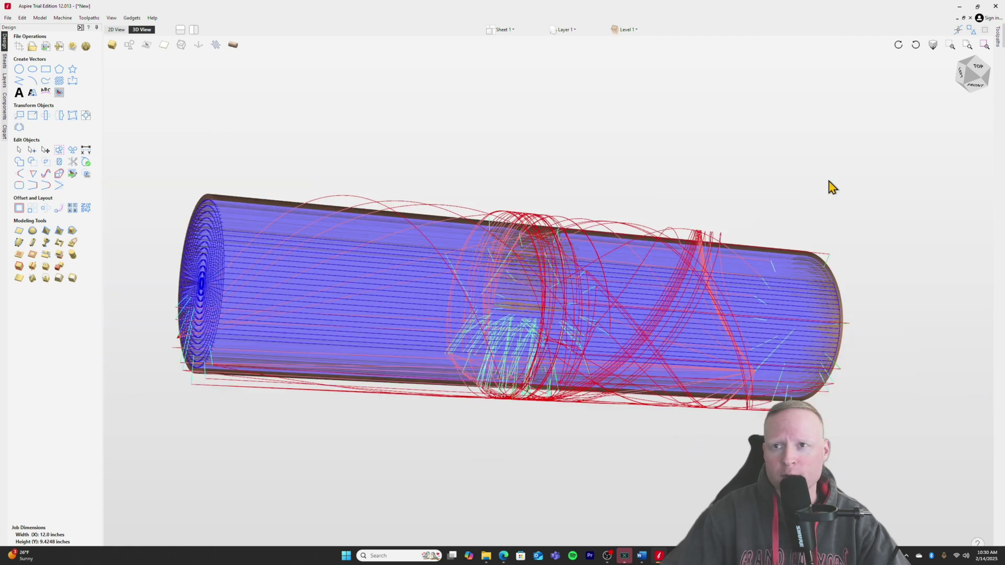
{"action": "left_click", "coordinate": [997, 38]}
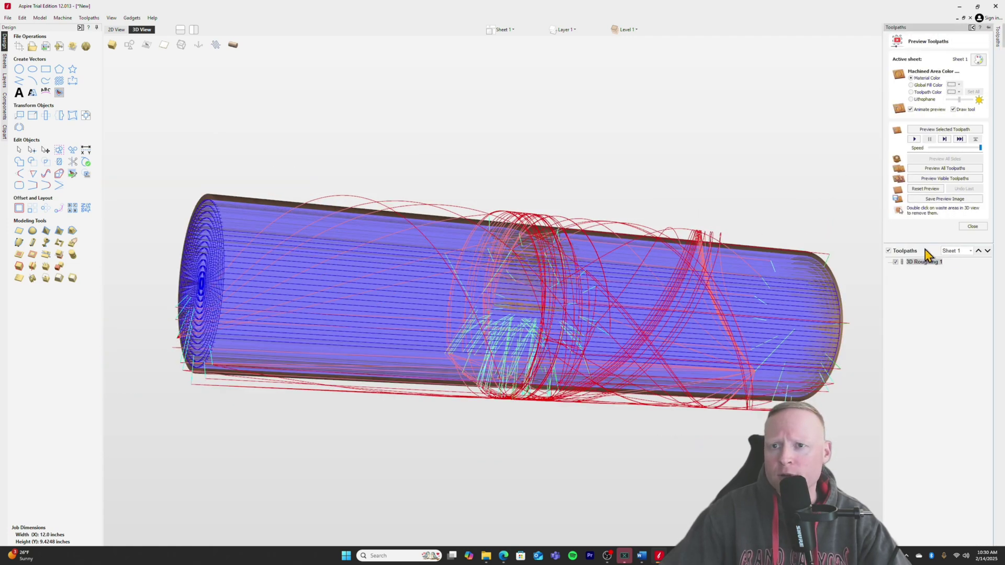
{"action": "left_click", "coordinate": [972, 226]}
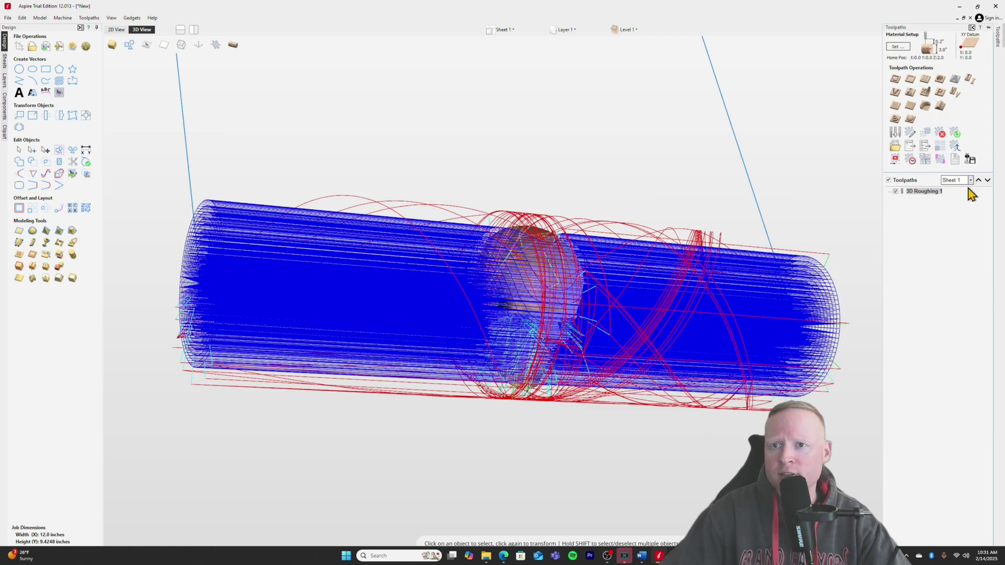
Create the 3D Finish 1 finishing toolpath and inspect its dense passes around the skull cylinder.
{"action": "left_click", "coordinate": [911, 121]}
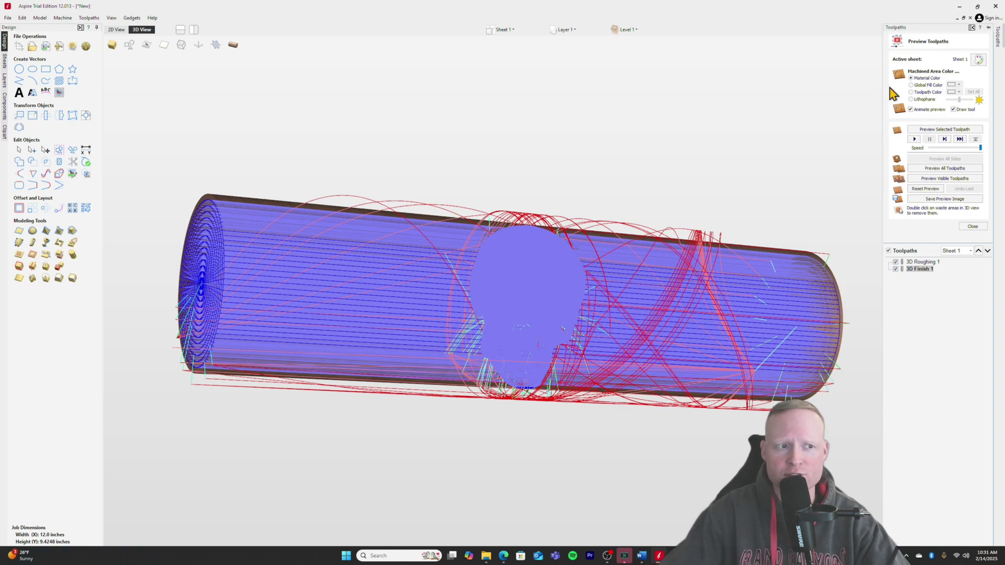
{"action": "left_click_drag", "start_coordinate": [646, 260], "coordinate": [542, 356]}
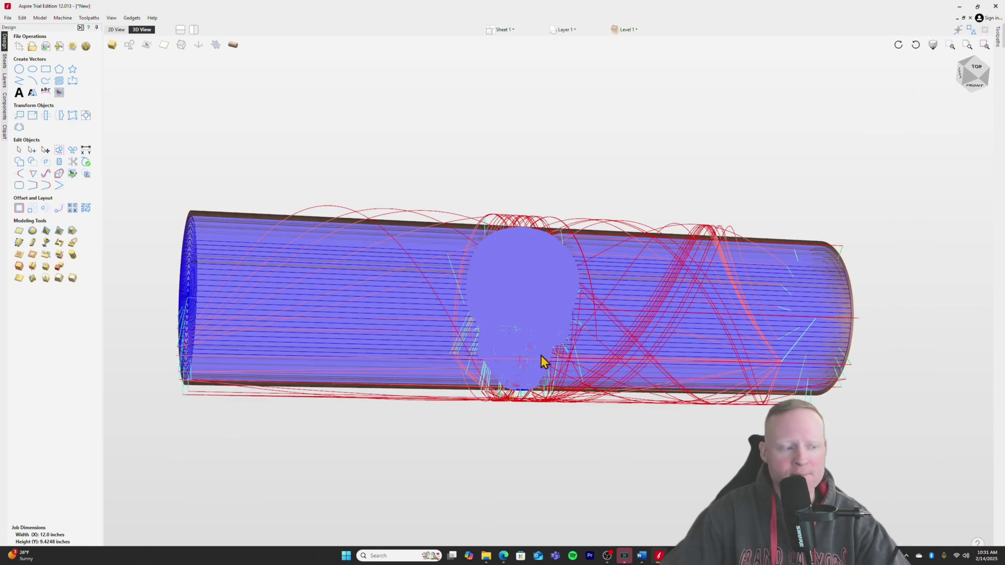
{"action": "key", "text": "Escape"}
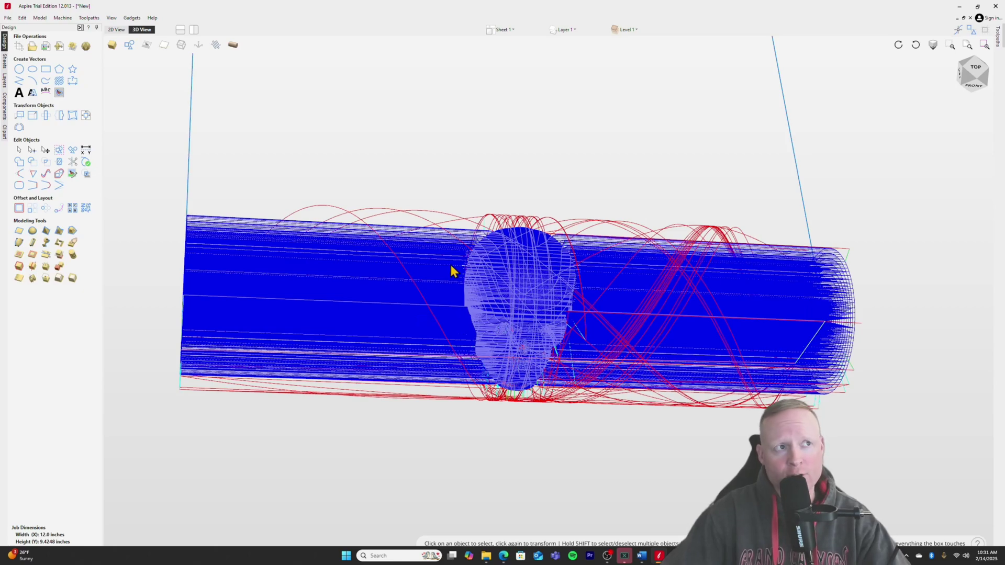
{"action": "left_click_drag", "start_coordinate": [450, 242], "coordinate": [344, 303]}
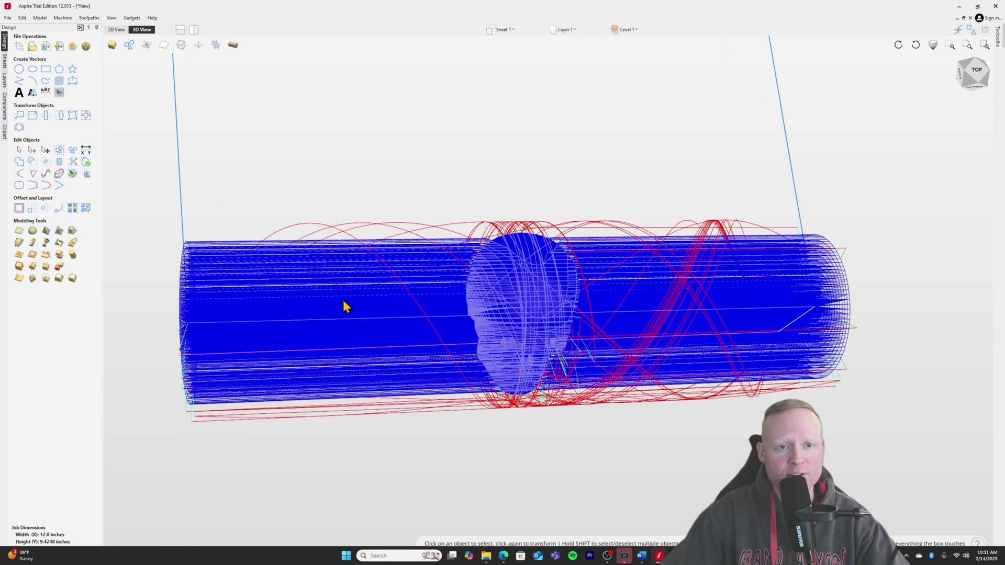
{"action": "left_click_drag", "start_coordinate": [724, 271], "coordinate": [338, 321]}
Play the 3D Finish 1 simulation and remove the waste block around the carved skull.
{"action": "left_click", "coordinate": [997, 39]}
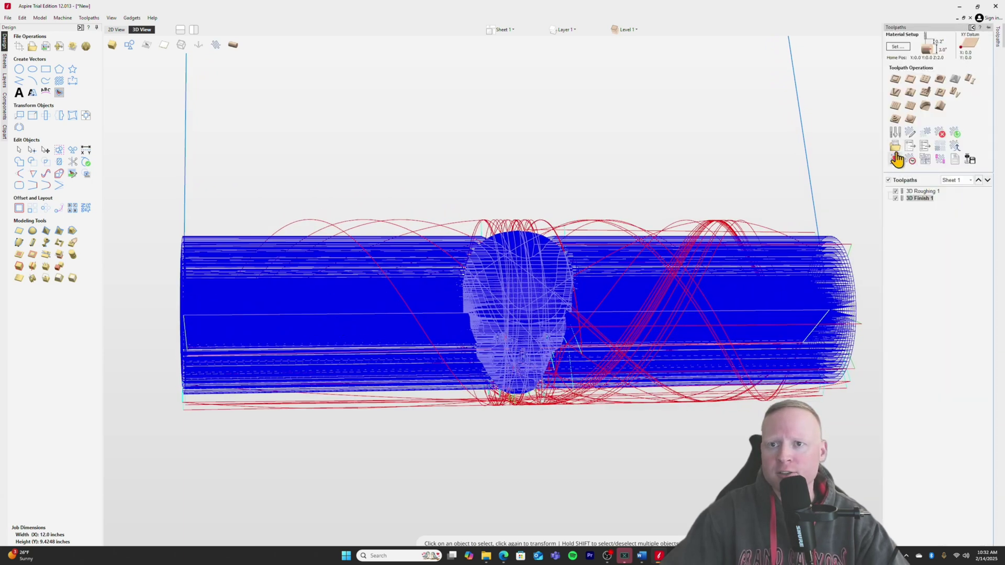
{"action": "left_click", "coordinate": [896, 159]}
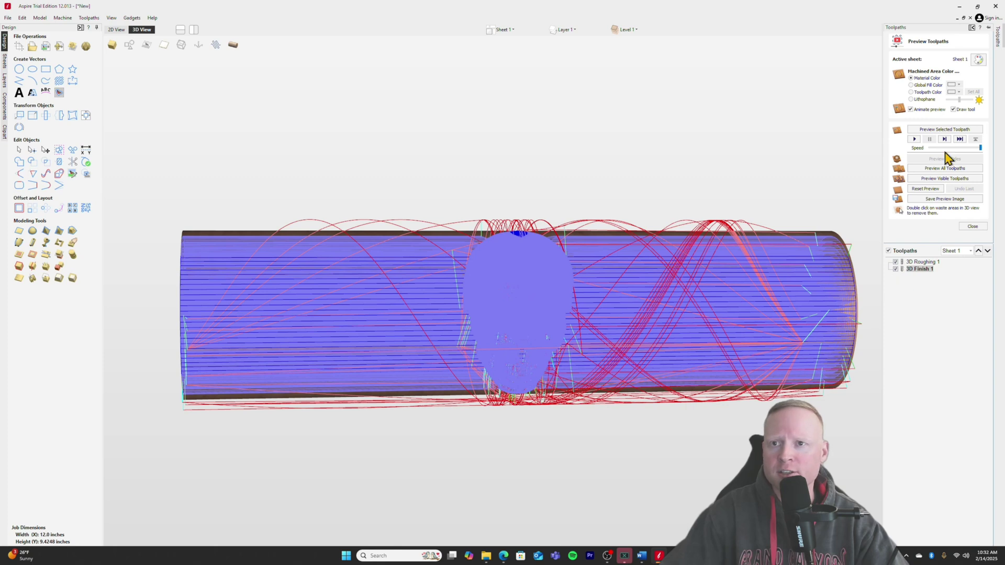
{"action": "left_click", "coordinate": [918, 140]}
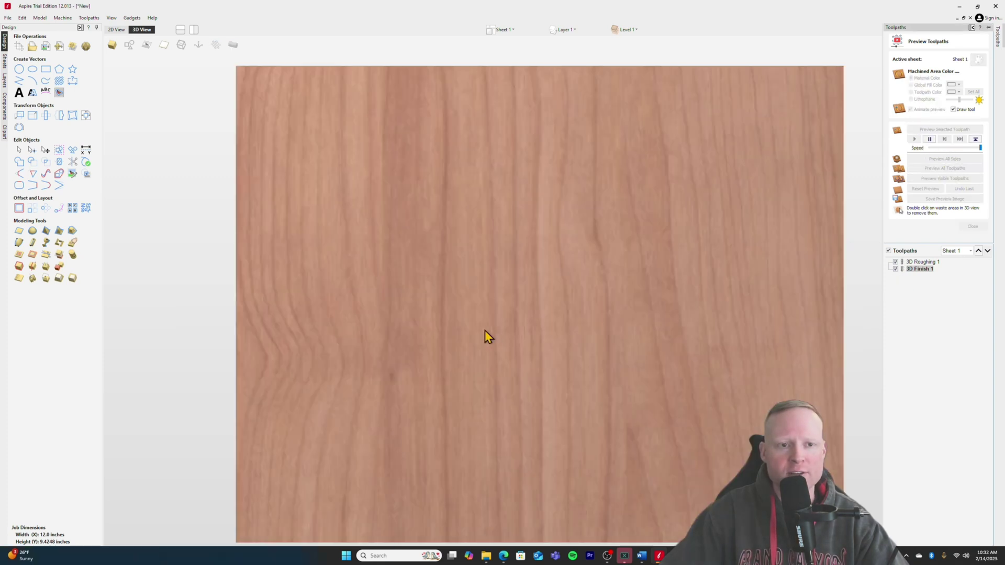
{"action": "double_click", "coordinate": [541, 352]}
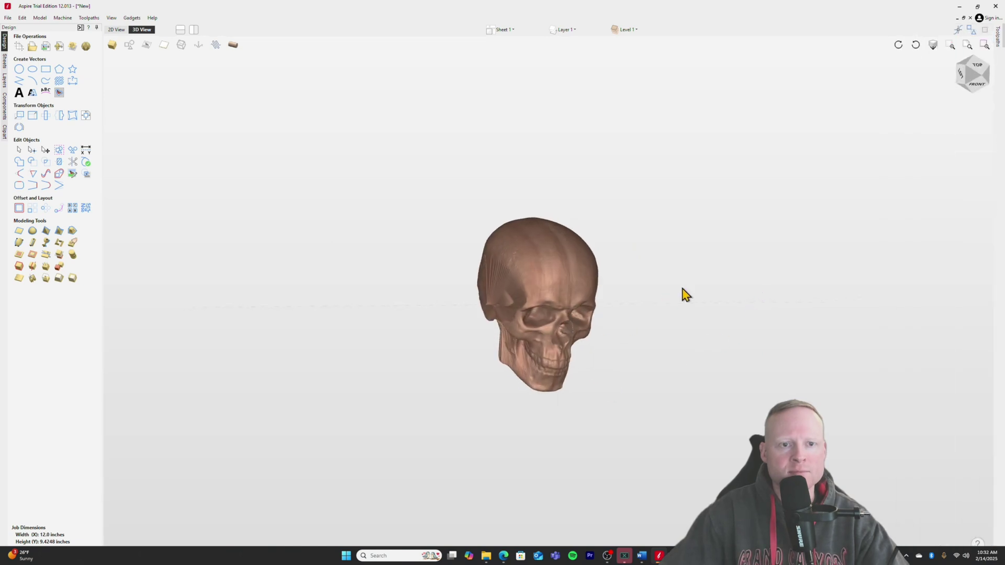
{"action": "left_click_drag", "start_coordinate": [686, 295], "coordinate": [769, 263]}
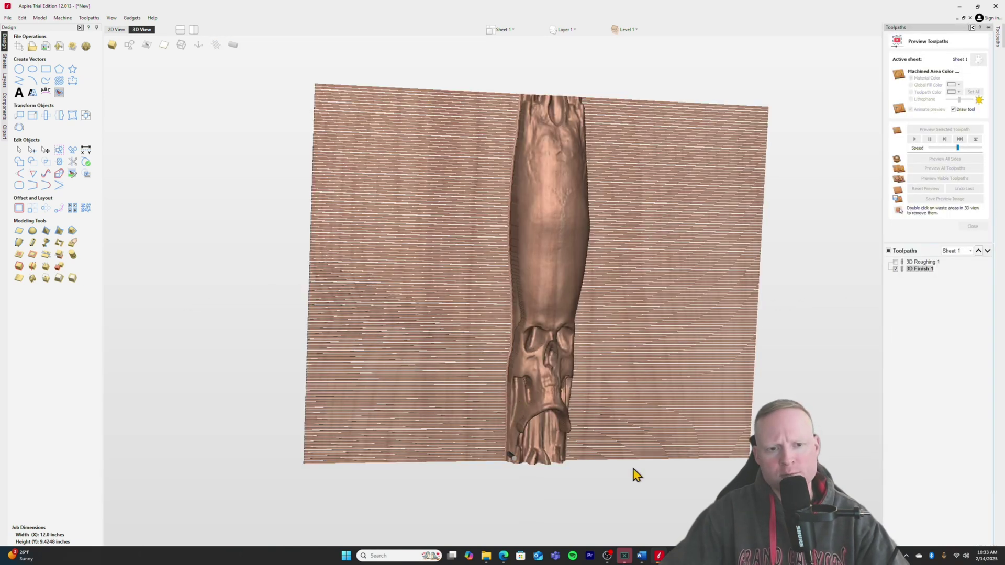
Zoom in on the carving and run the simulation at maximum speed to finish it.
{"action": "scroll", "coordinate": [545, 495], "scroll_direction": "up", "scroll_amount": 5}
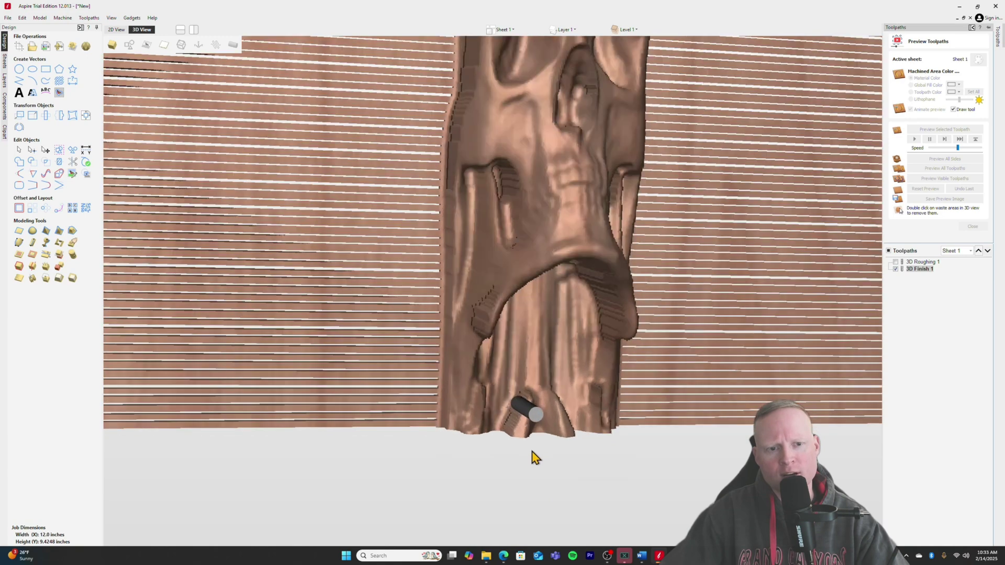
{"action": "scroll", "coordinate": [534, 450], "scroll_direction": "up", "scroll_amount": 2}
{"action": "scroll", "coordinate": [487, 356], "scroll_direction": "down", "scroll_amount": 5}
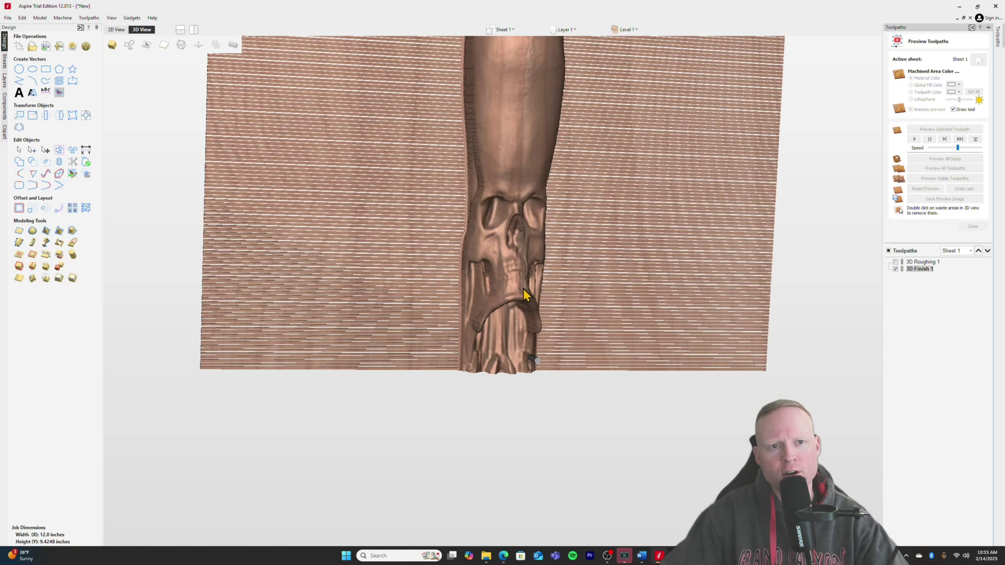
{"action": "scroll", "coordinate": [523, 288], "scroll_direction": "down", "scroll_amount": 3}
{"action": "scroll", "coordinate": [491, 140], "scroll_direction": "down", "scroll_amount": 3}
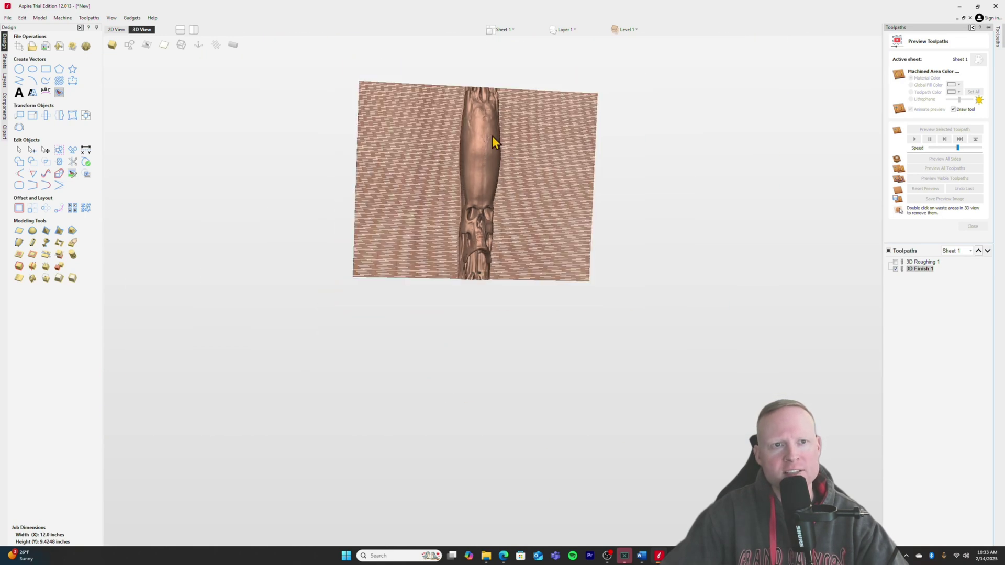
{"action": "scroll", "coordinate": [468, 244], "scroll_direction": "up", "scroll_amount": 5}
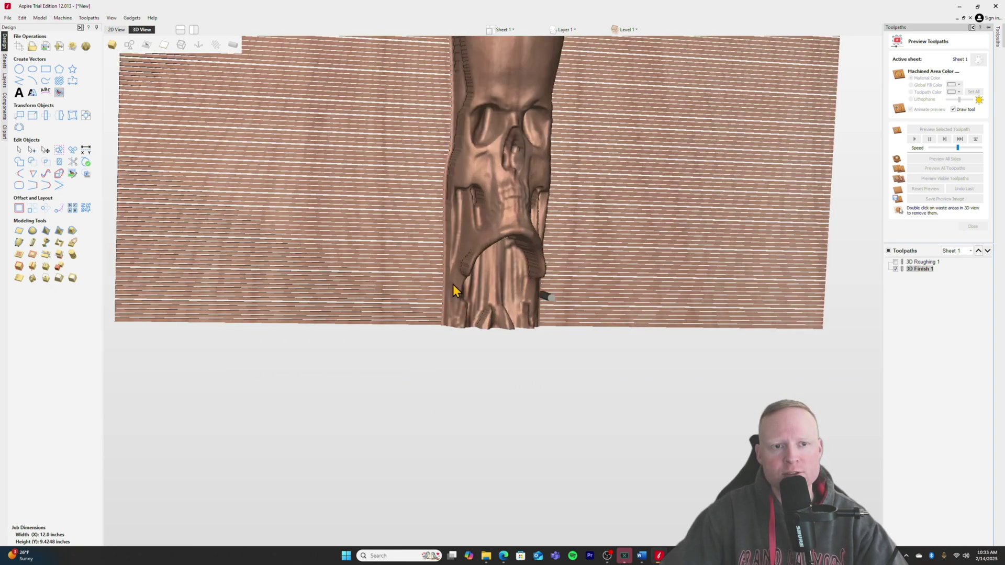
{"action": "scroll", "coordinate": [454, 175], "scroll_direction": "down", "scroll_amount": 2}
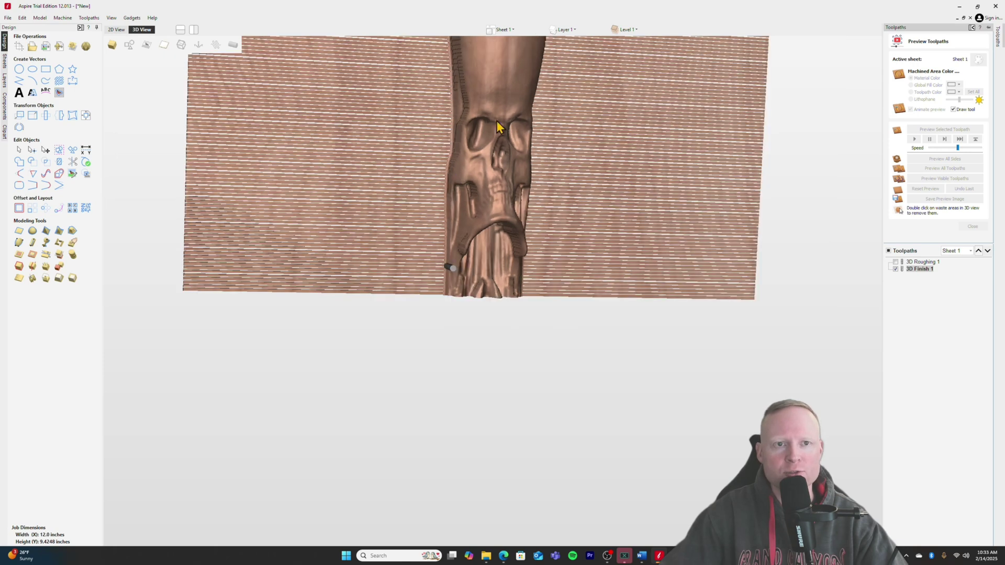
{"action": "scroll", "coordinate": [953, 154], "scroll_direction": "up", "scroll_amount": 2}
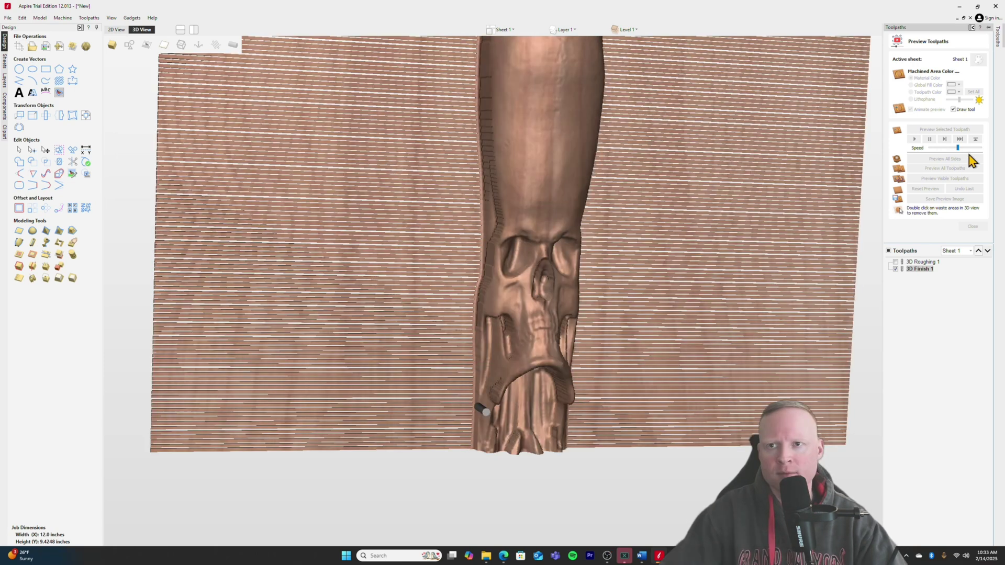
{"action": "left_click_drag", "start_coordinate": [959, 149], "coordinate": [997, 153]}
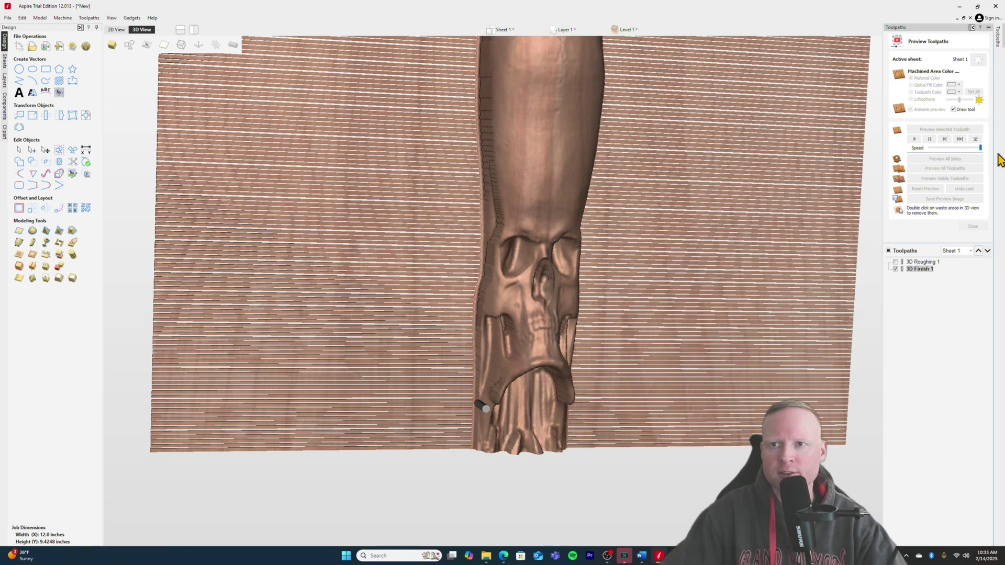
{"action": "scroll", "coordinate": [556, 317], "scroll_direction": "up", "scroll_amount": 2}
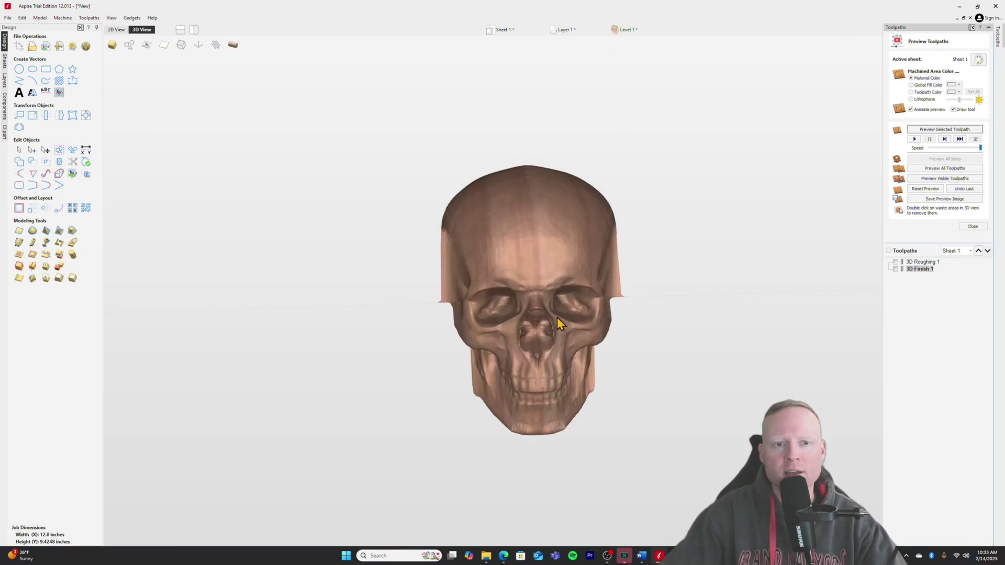
{"action": "left_click_drag", "start_coordinate": [498, 332], "coordinate": [574, 319]}
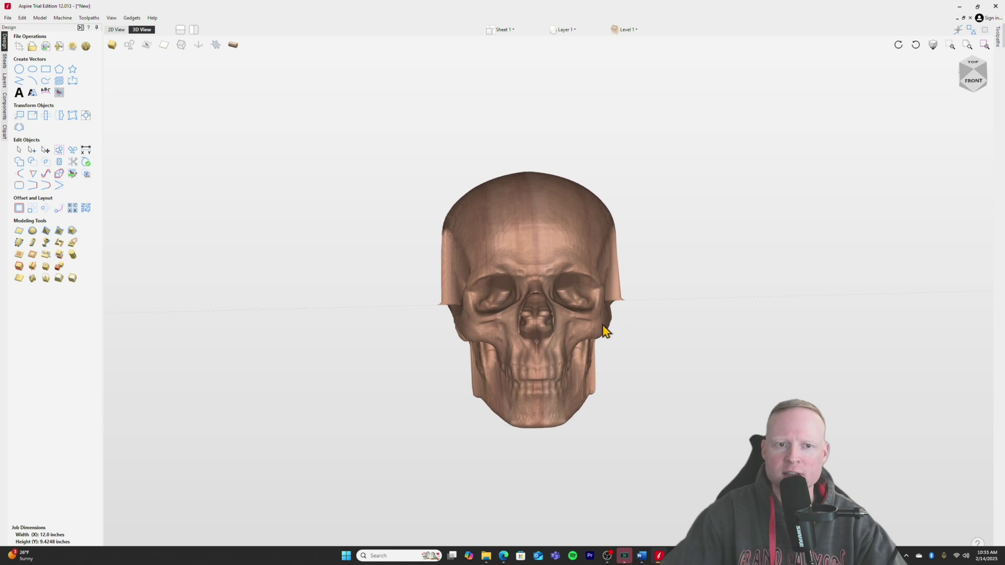
{"action": "left_click_drag", "start_coordinate": [456, 328], "coordinate": [702, 317]}
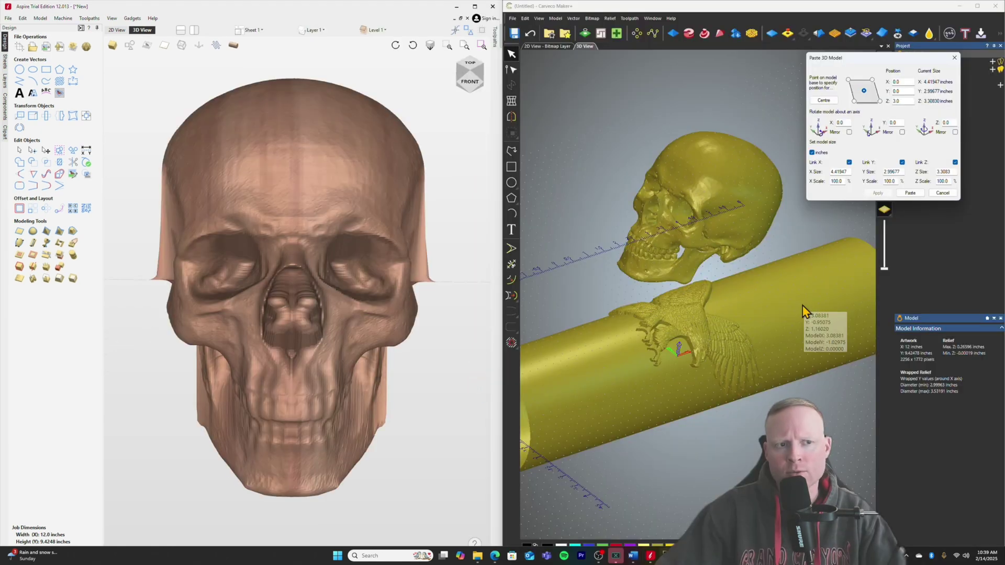